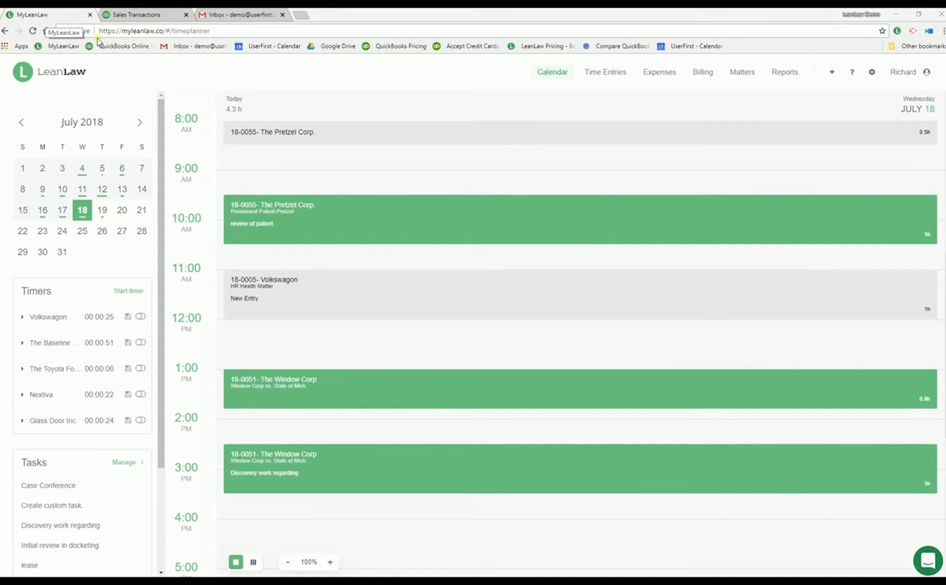
# Step: Switch to QuickBooks Online to view the company dashboard, and return to LeanLaw
pyautogui.click(121, 15)
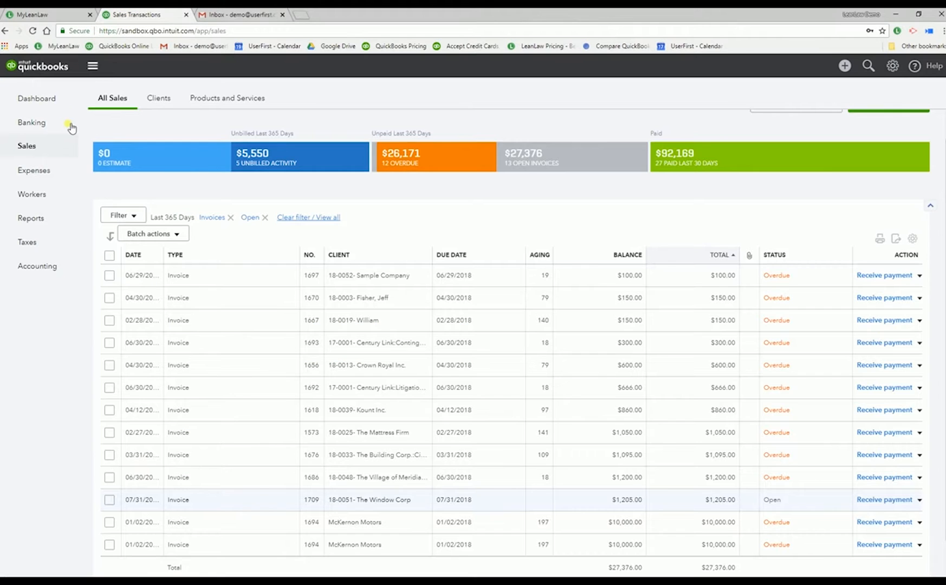
pyautogui.click(40, 100)
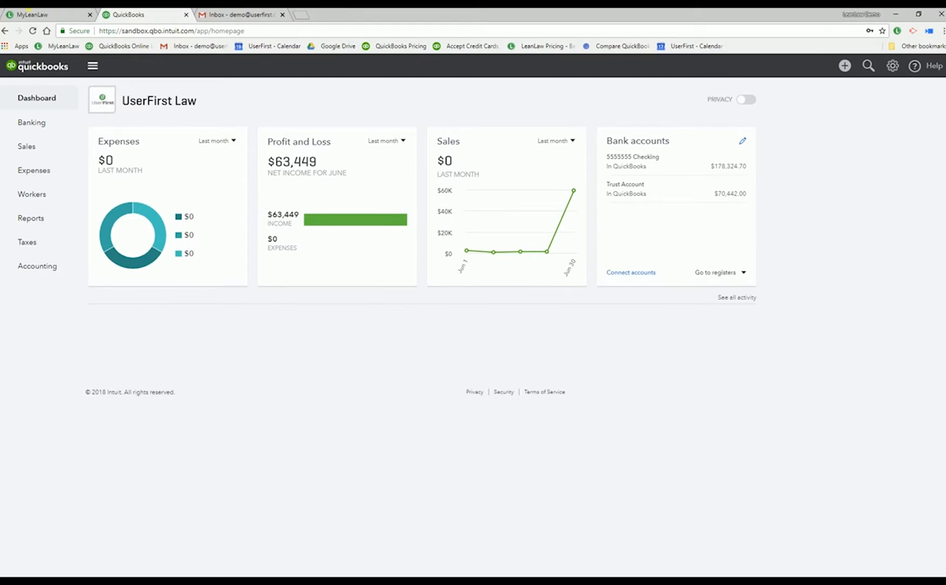
pyautogui.click(32, 15)
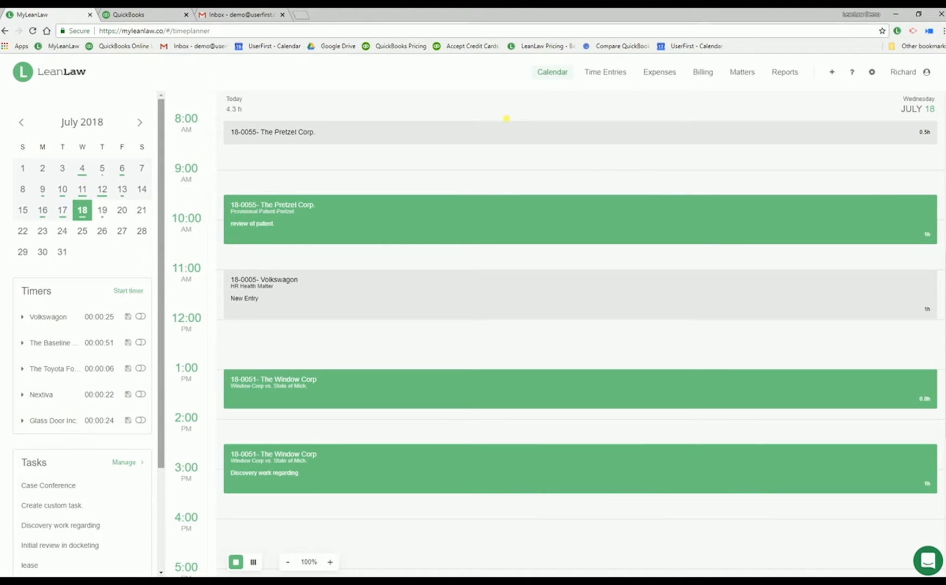
# Step: Look over the time entries, the expenses and the list of matters ready to bill
pyautogui.click(625, 77)
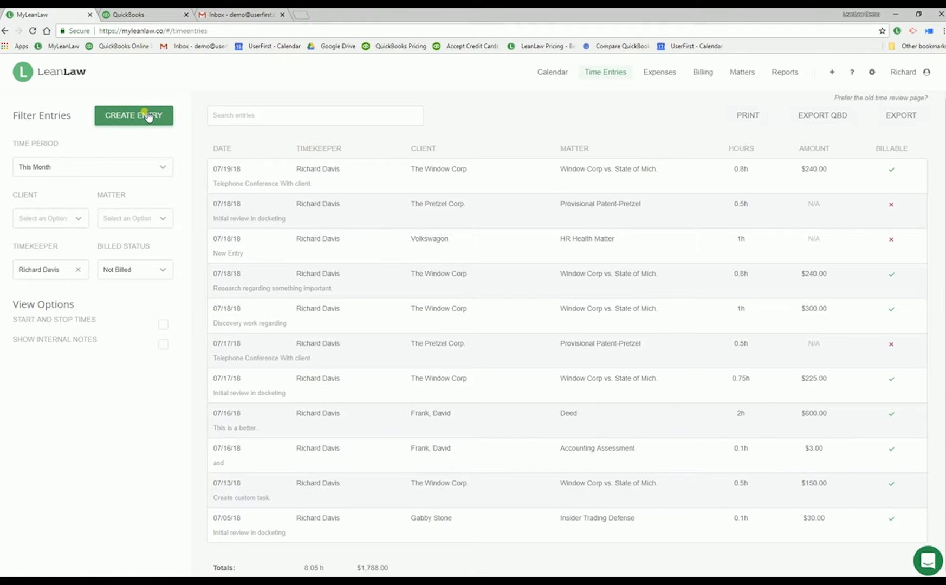
pyautogui.click(671, 75)
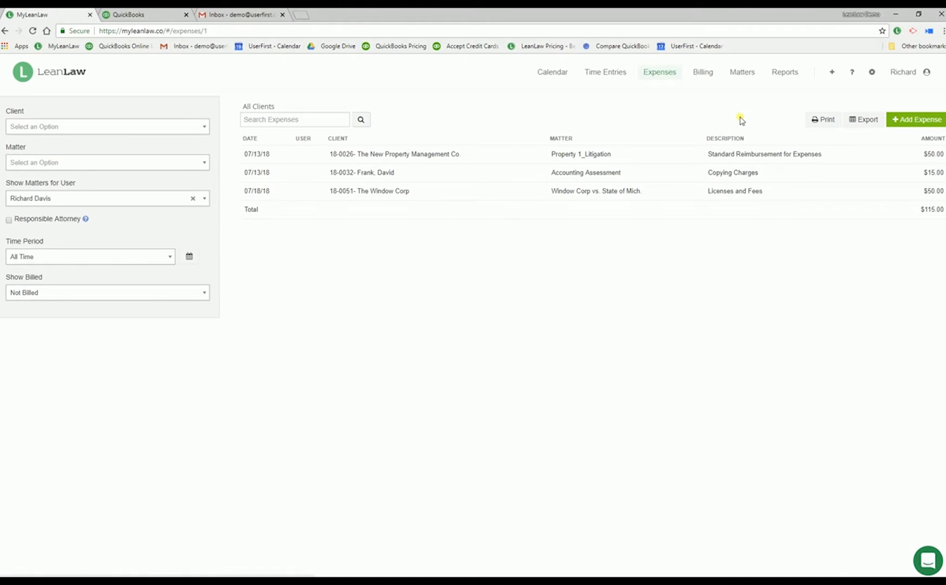
pyautogui.click(709, 74)
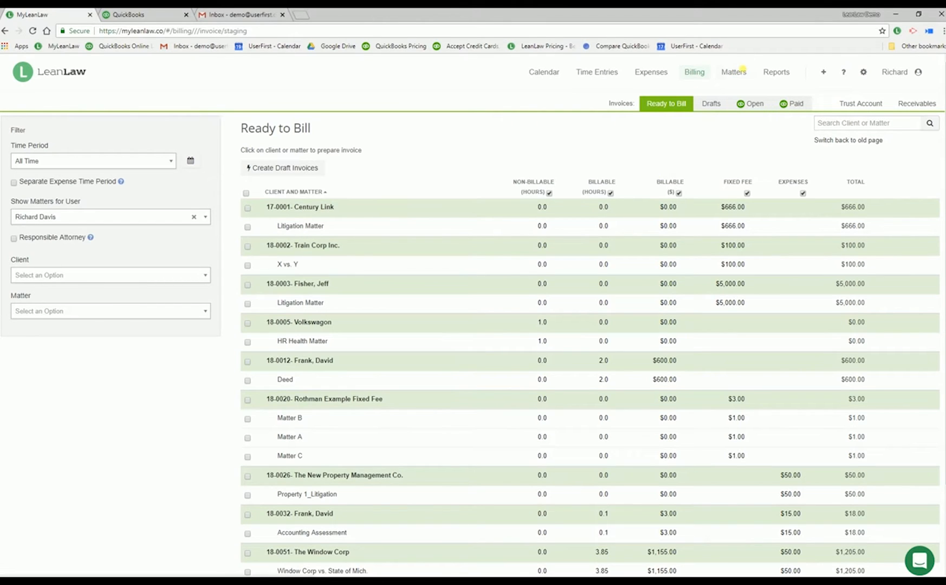
# Step: Search the matters for "win" and open the Window Corp vs. State of Mich. matter
pyautogui.click(745, 73)
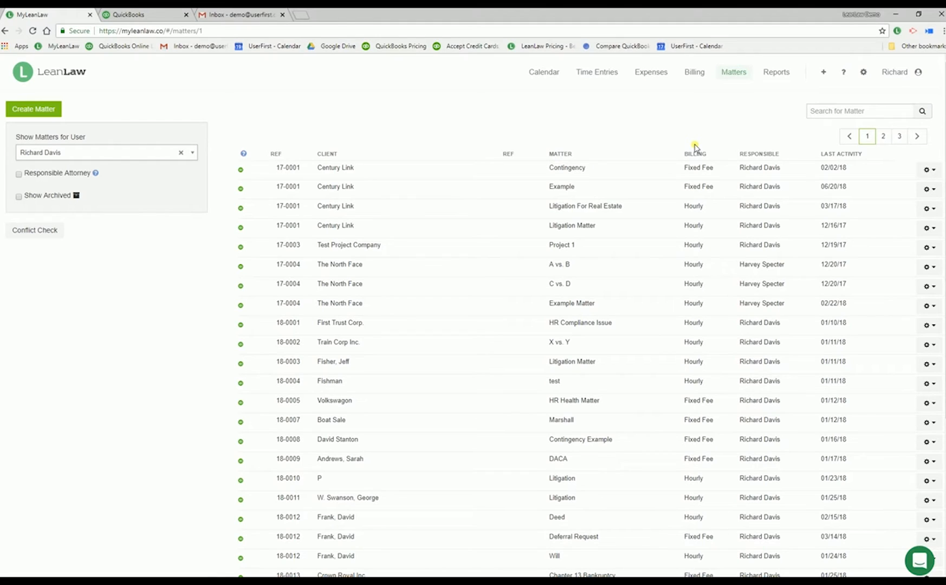
pyautogui.click(822, 110)
pyautogui.write('win')
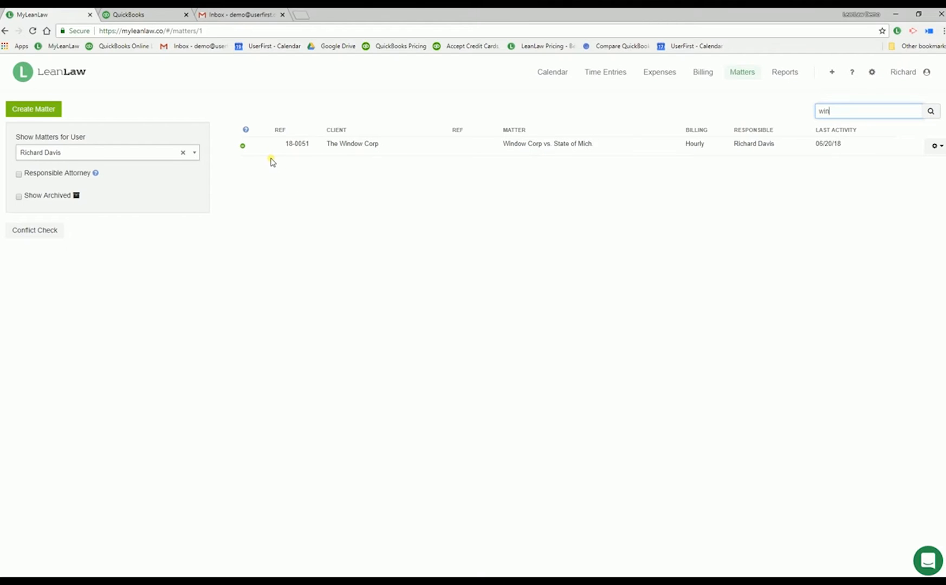
pyautogui.click(513, 144)
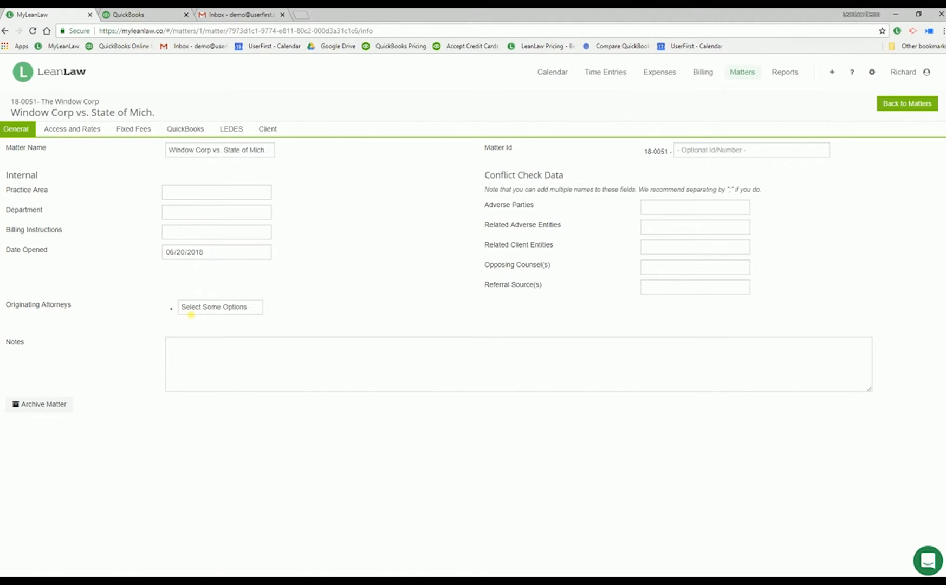
# Step: Examine the matter's user access and hourly fees, including the rate choices available for the responsible attorney
pyautogui.click(85, 134)
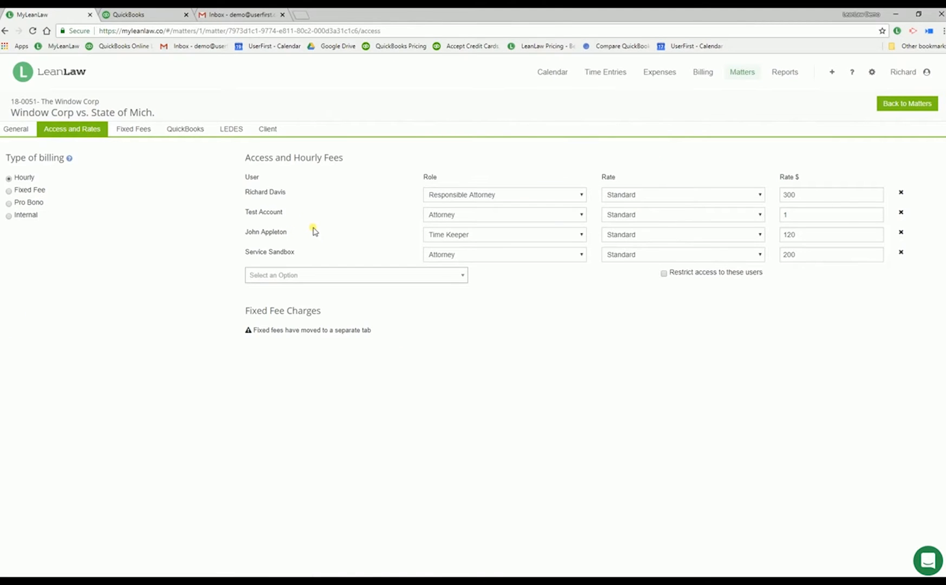
pyautogui.click(660, 194)
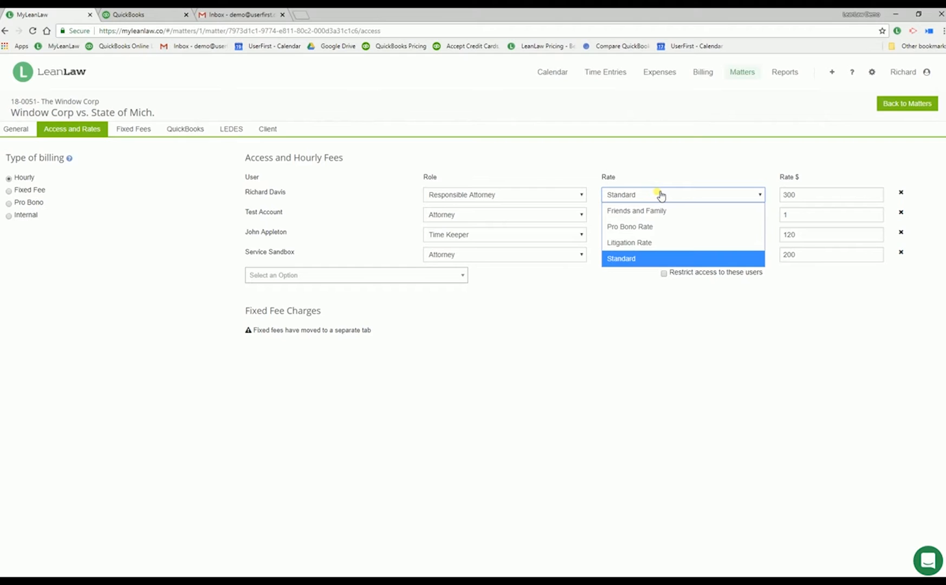
pyautogui.click(656, 162)
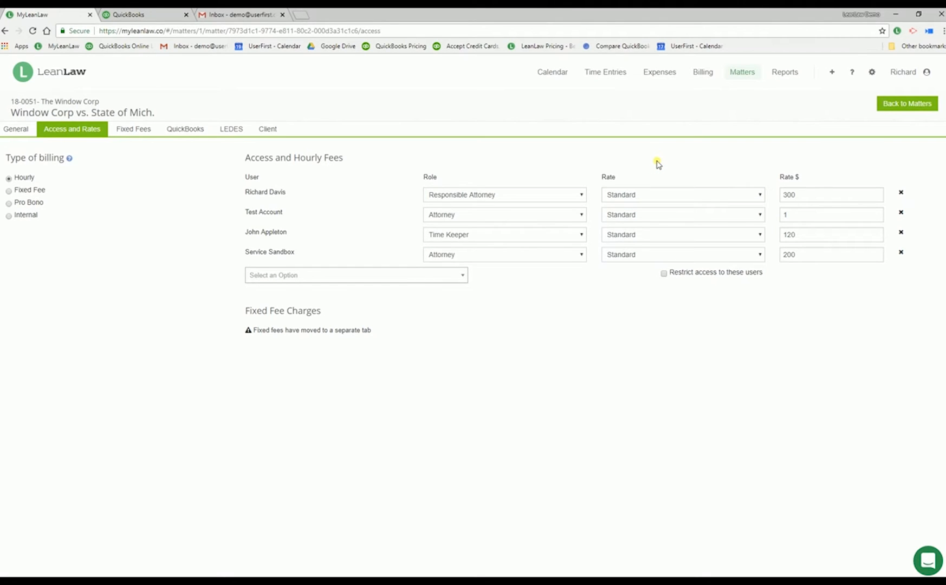
# Step: Examine the matter's QuickBooks billing settings, including the fields for overriding the billing address, leaving the override off
pyautogui.click(151, 136)
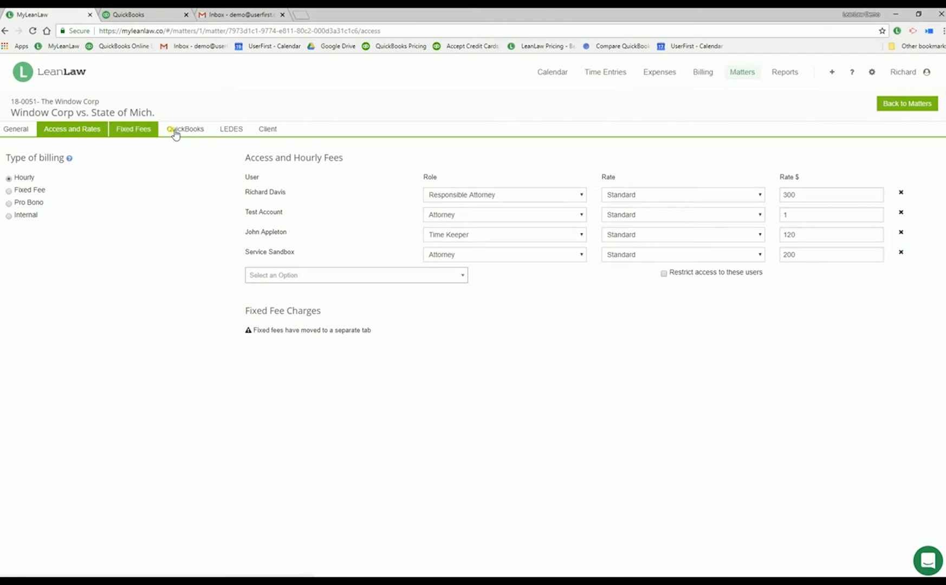
pyautogui.click(177, 135)
pyautogui.click(179, 134)
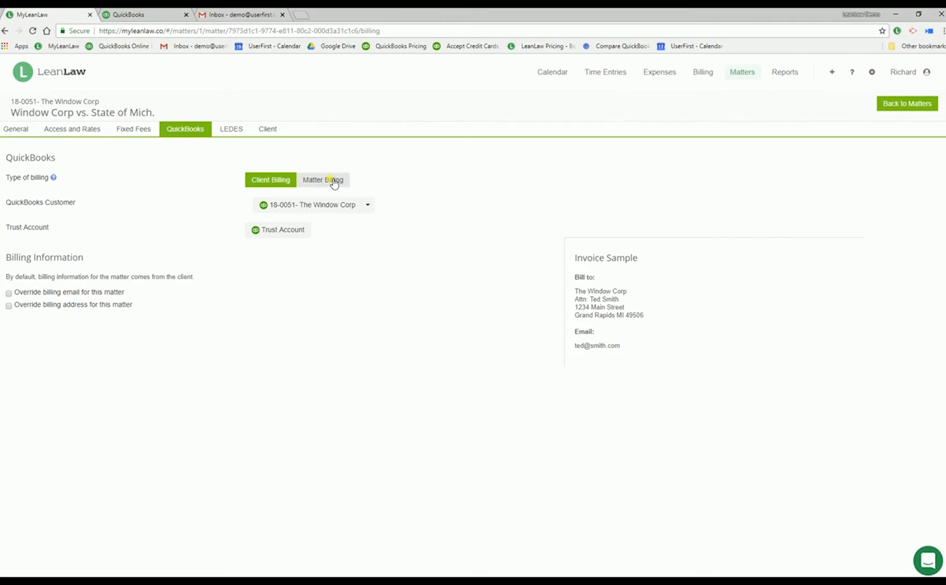
pyautogui.click(10, 306)
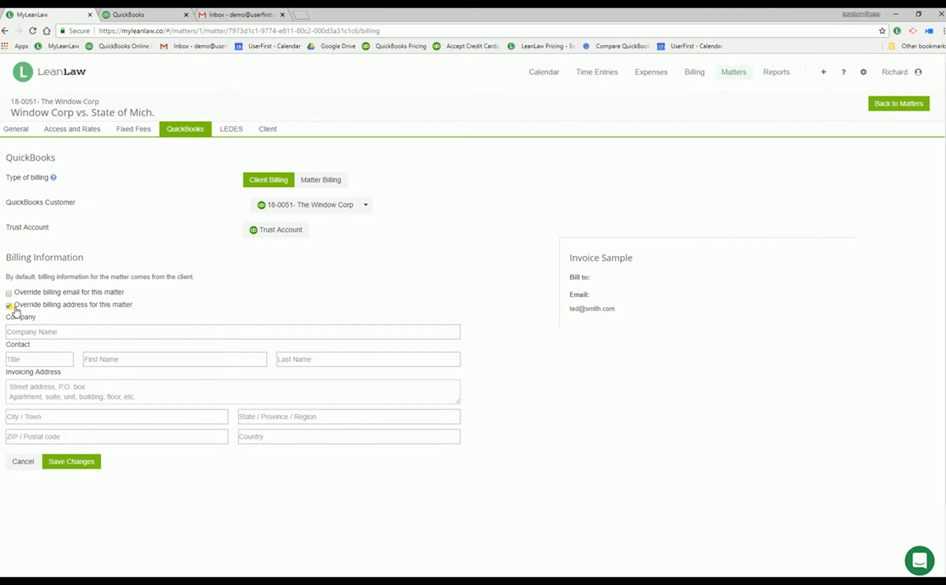
pyautogui.click(10, 307)
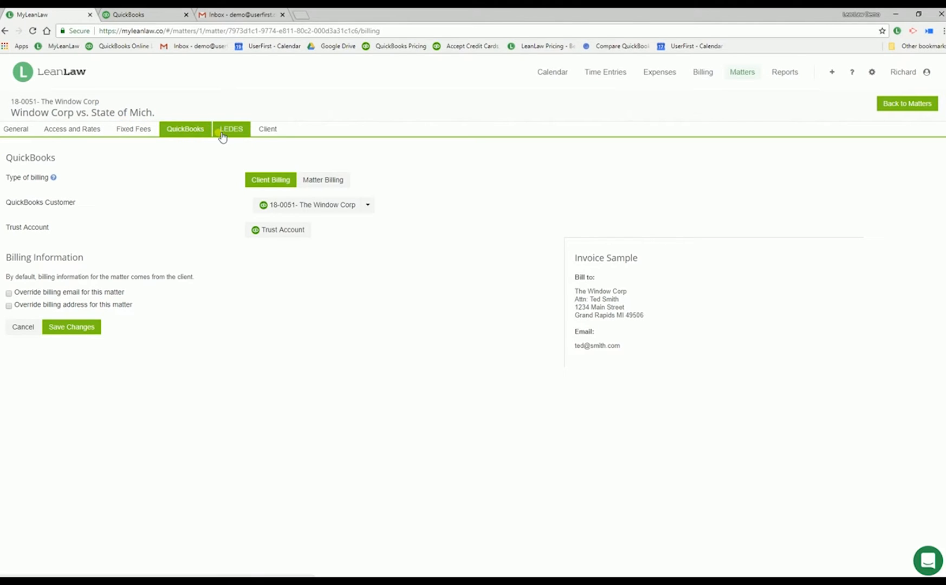
# Step: Open the 2:30 PM Window Corp discovery entry on the calendar, check its predefined tasks and save the entry
pyautogui.click(558, 73)
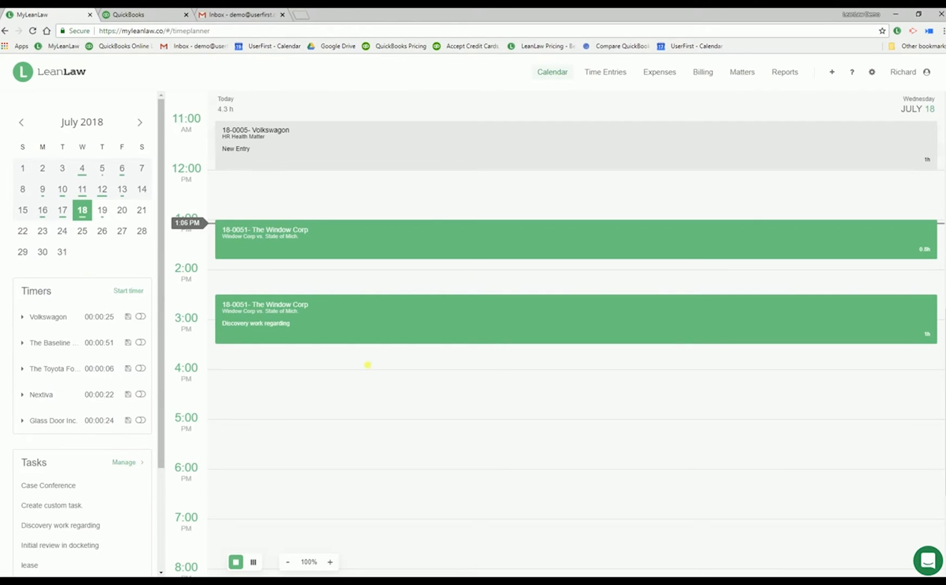
pyautogui.click(363, 312)
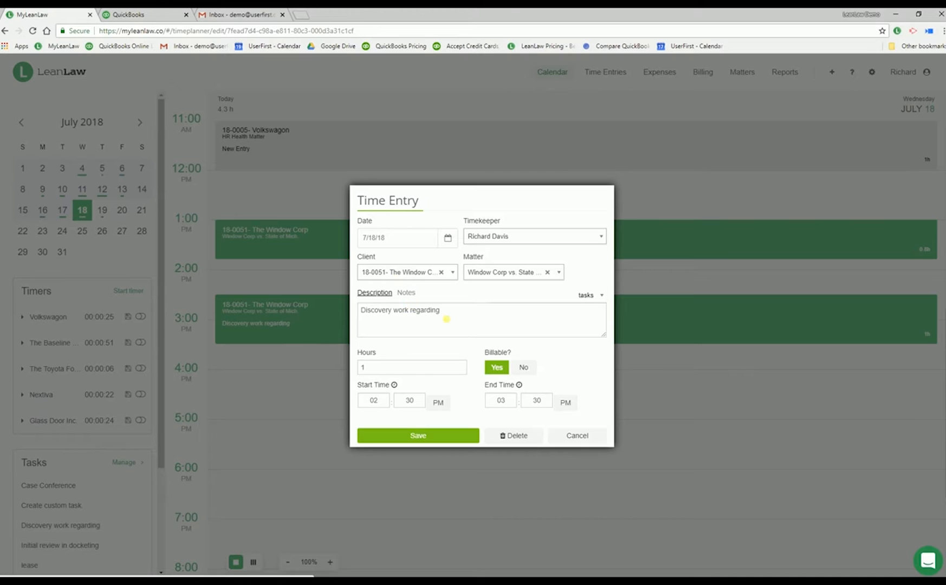
pyautogui.click(601, 296)
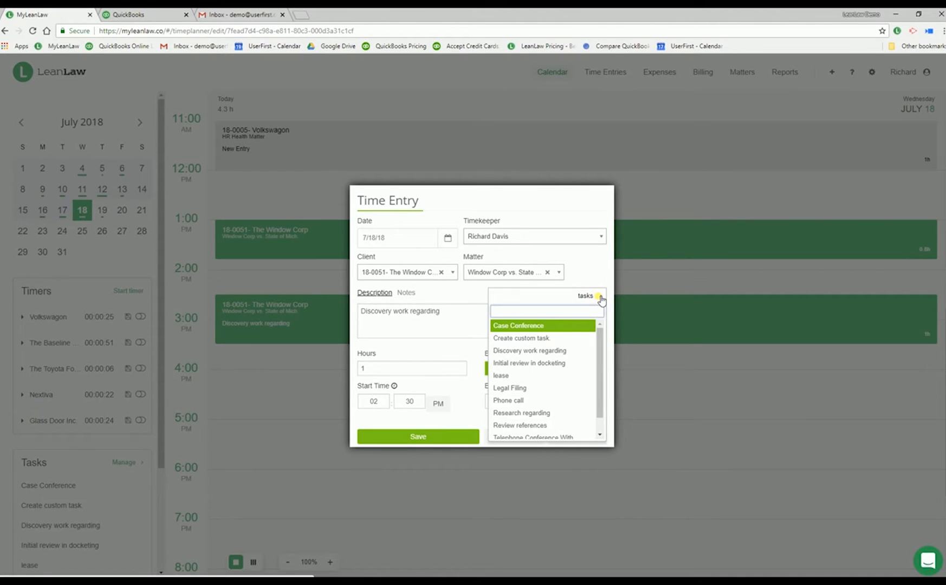
pyautogui.click(598, 258)
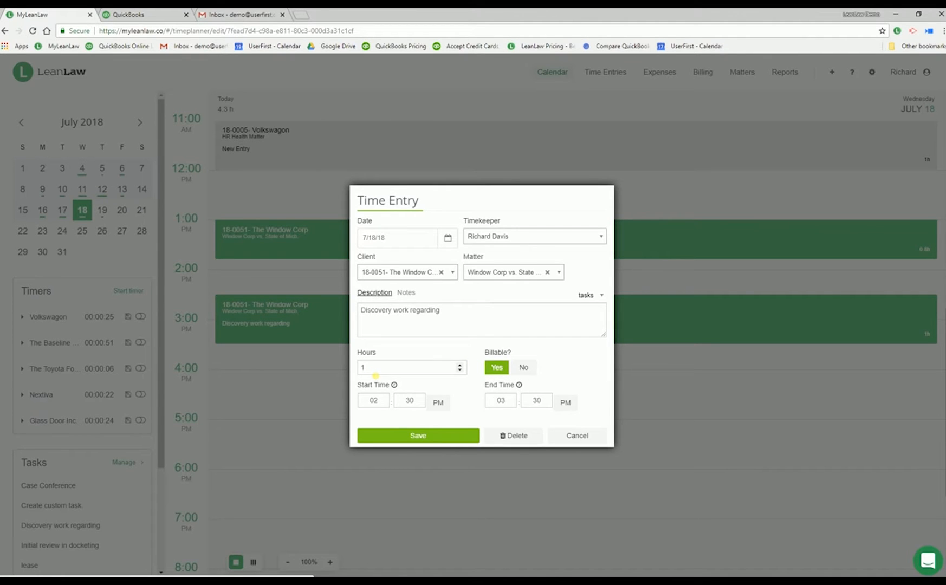
pyautogui.click(412, 434)
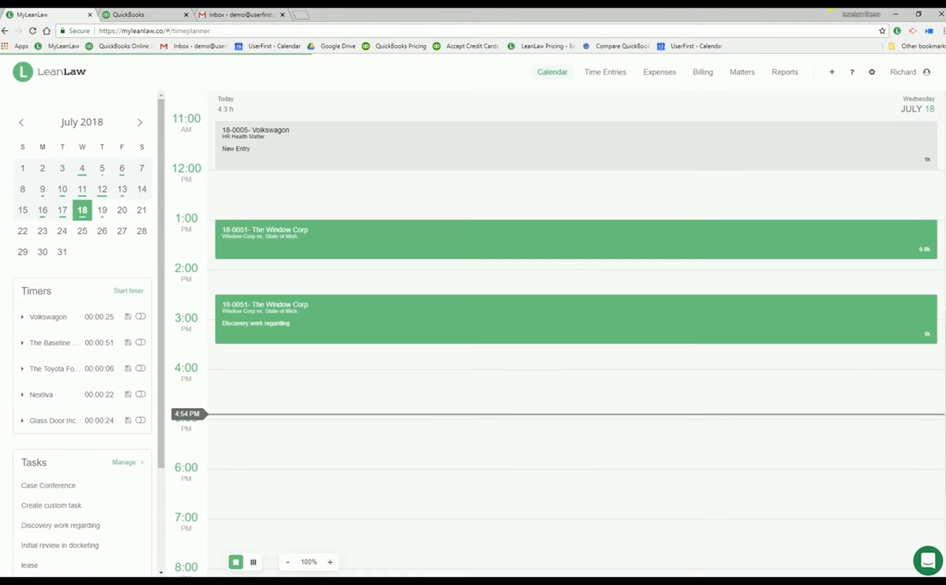
# Step: Switch to the LeanLaw desktop app and review its day's entries, timers and matters list
pyautogui.click(895, 14)
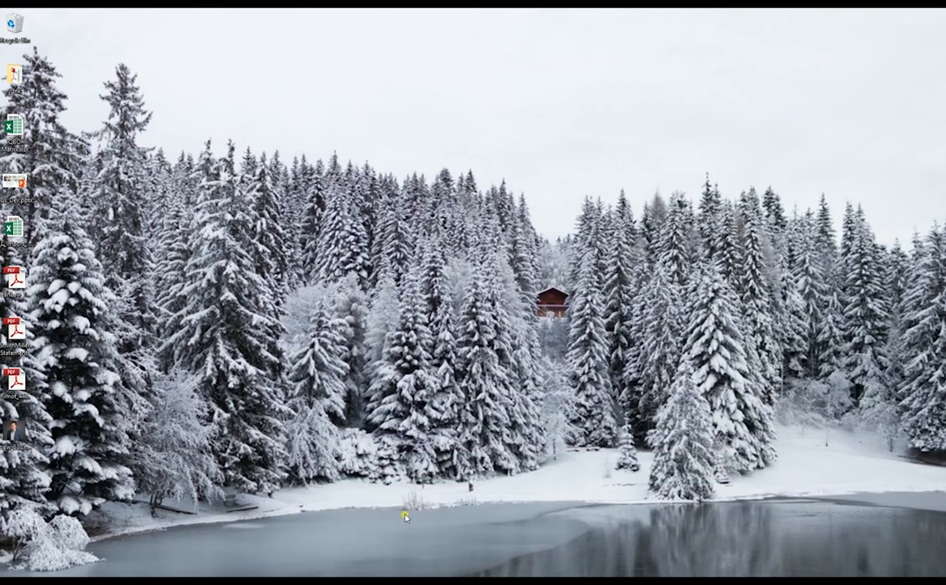
pyautogui.click(399, 576)
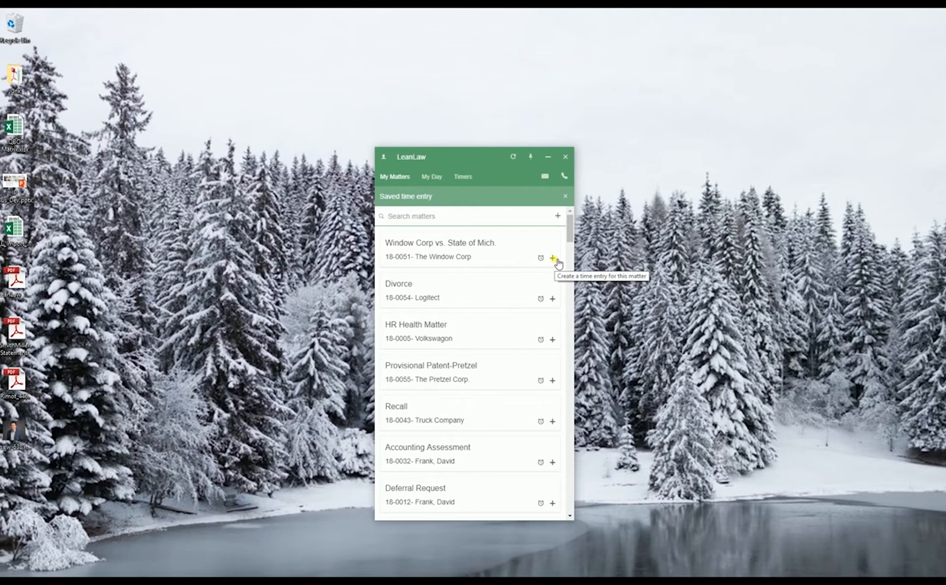
pyautogui.click(432, 177)
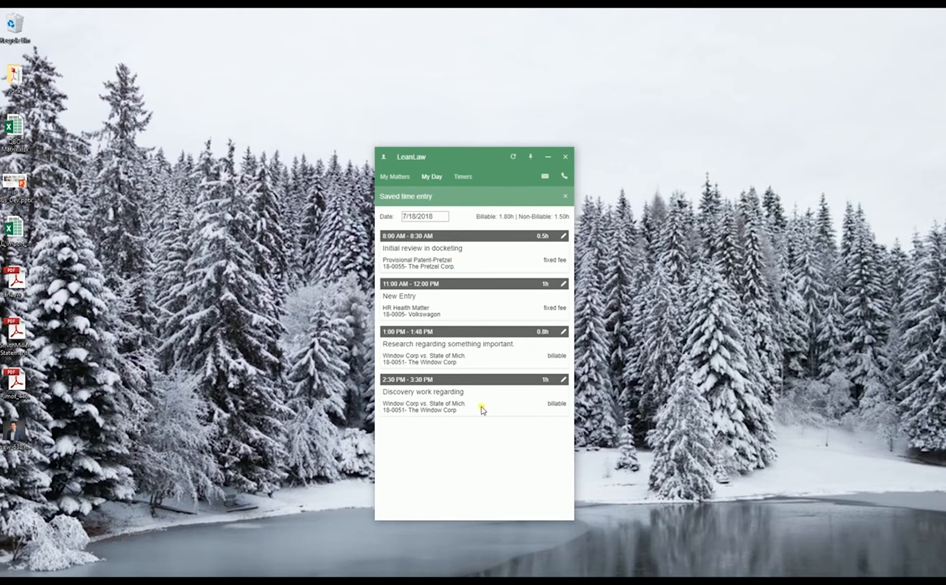
pyautogui.click(467, 177)
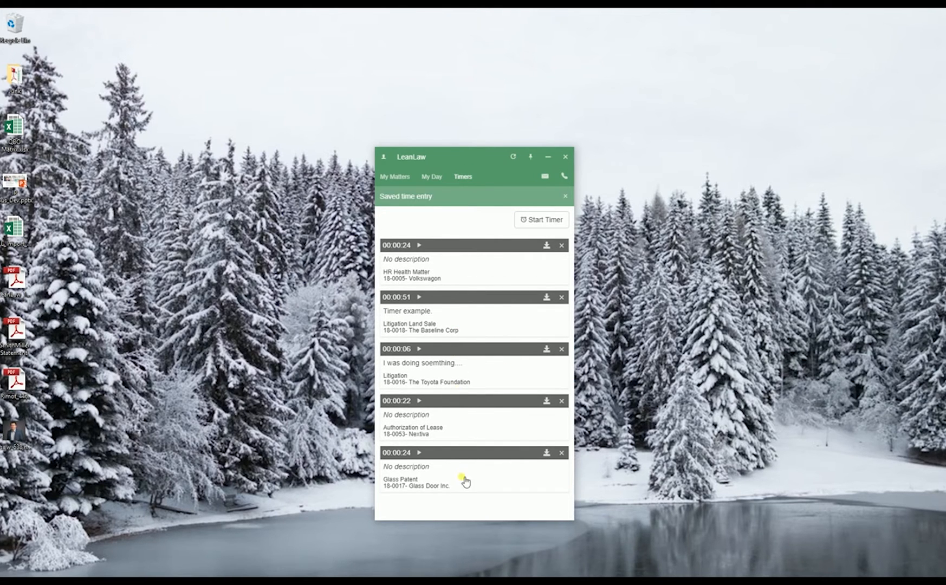
pyautogui.click(403, 175)
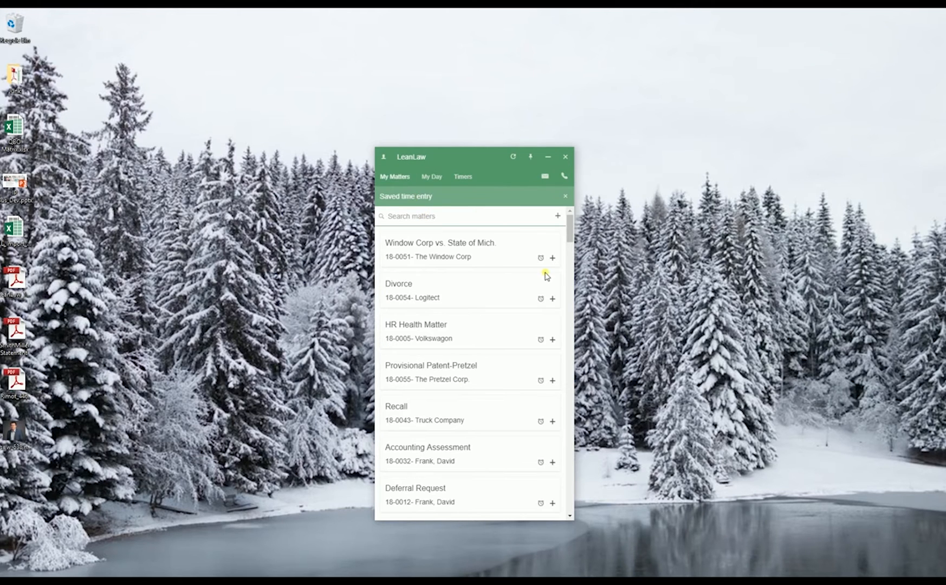
# Step: View the new time entry form for Window Corp vs. State of Mich., cancel it and return to the LeanLaw website
pyautogui.click(553, 261)
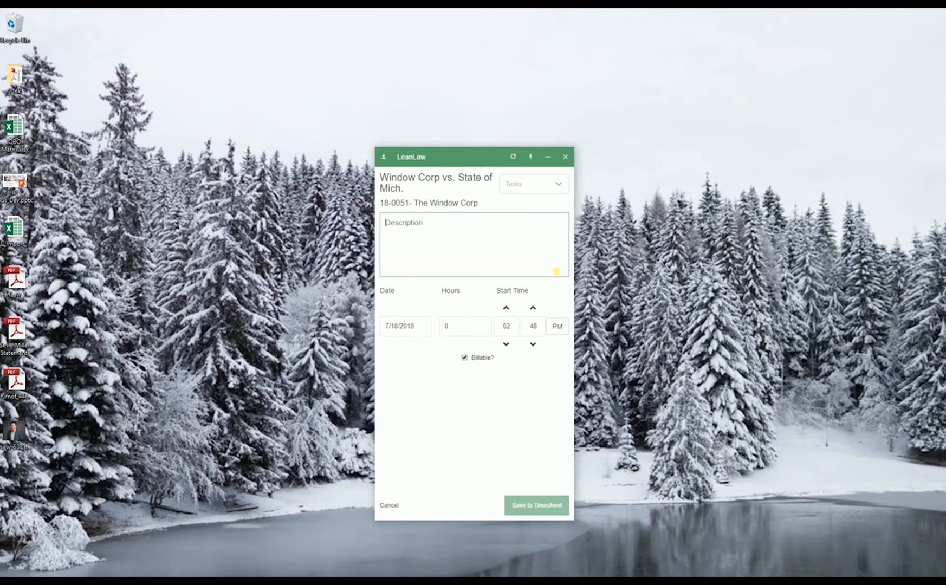
pyautogui.click(386, 505)
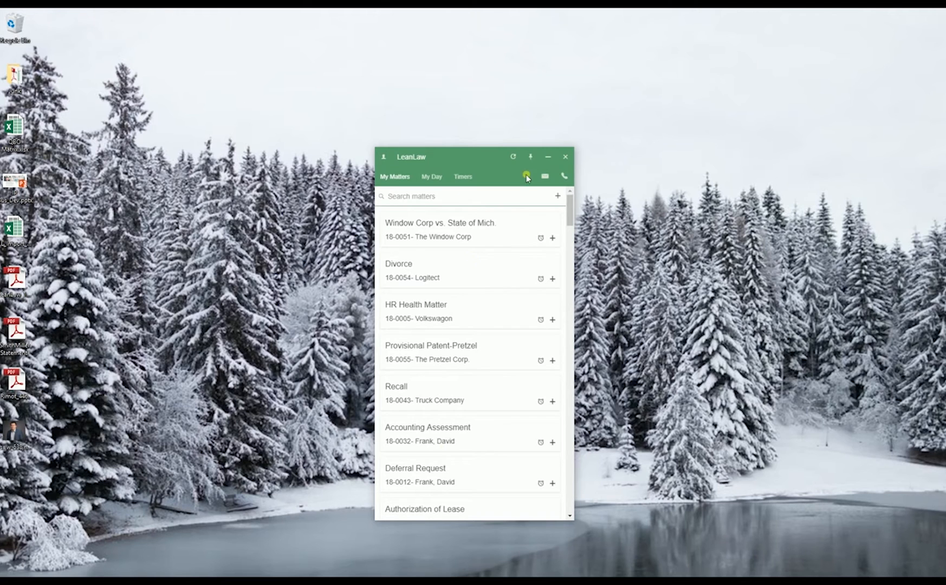
pyautogui.click(548, 157)
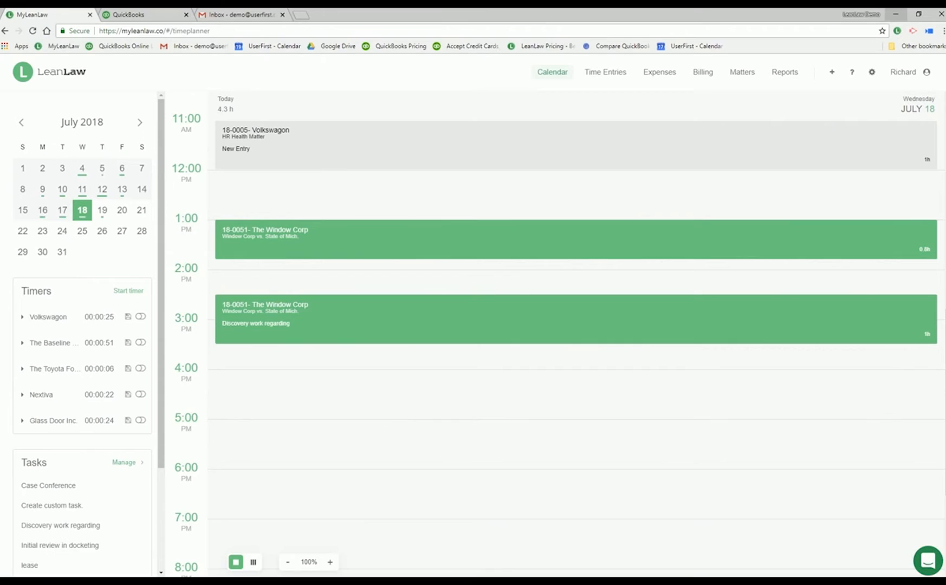
# Step: Examine the time entries list and its new entry form, closing the form without creating an entry
pyautogui.click(606, 72)
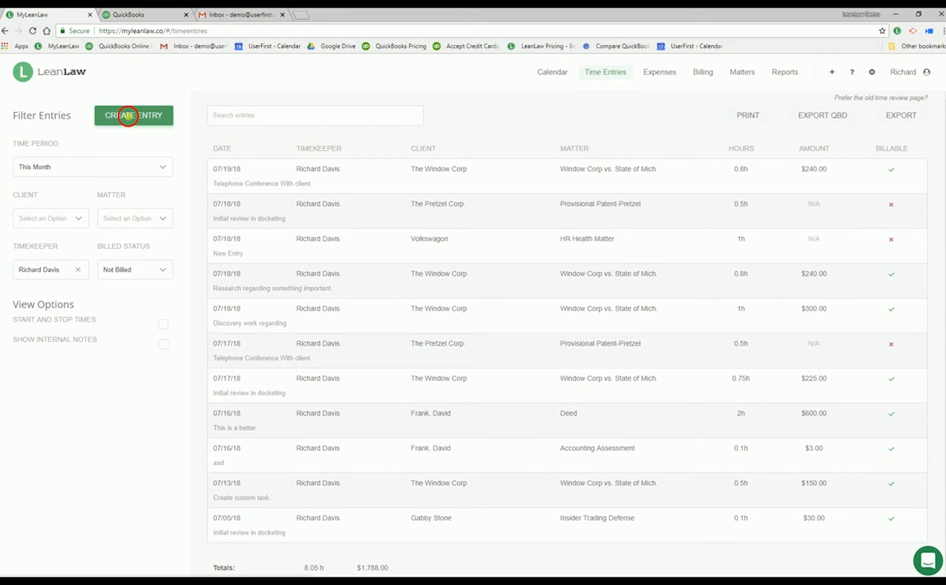
pyautogui.click(129, 114)
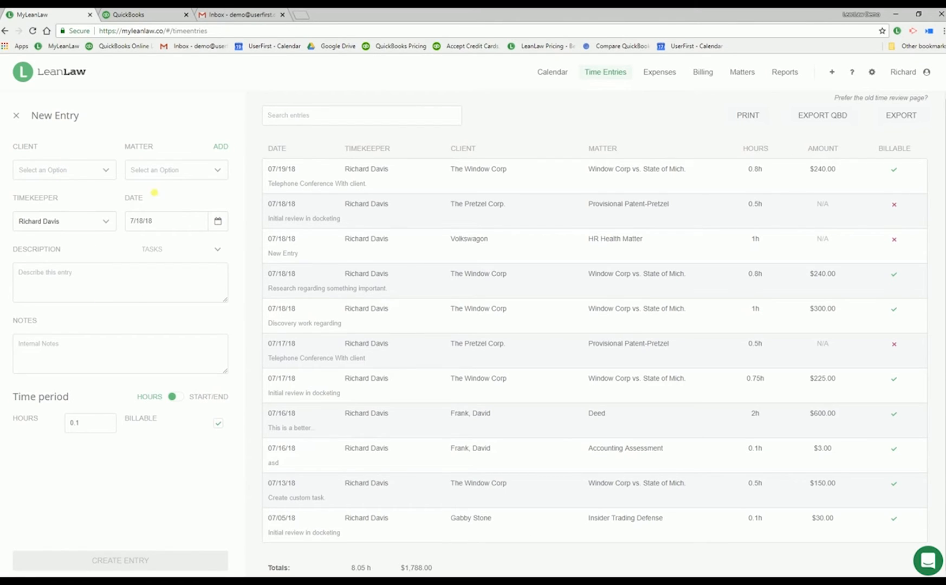
pyautogui.click(19, 117)
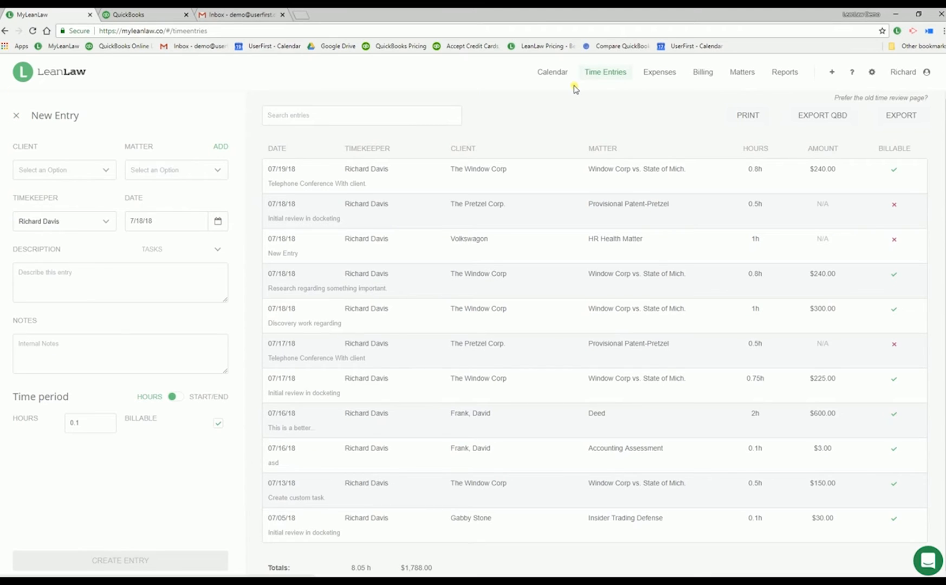
# Step: Open the Window Corp "Licenses and Fees" expense for editing and save it
pyautogui.click(661, 71)
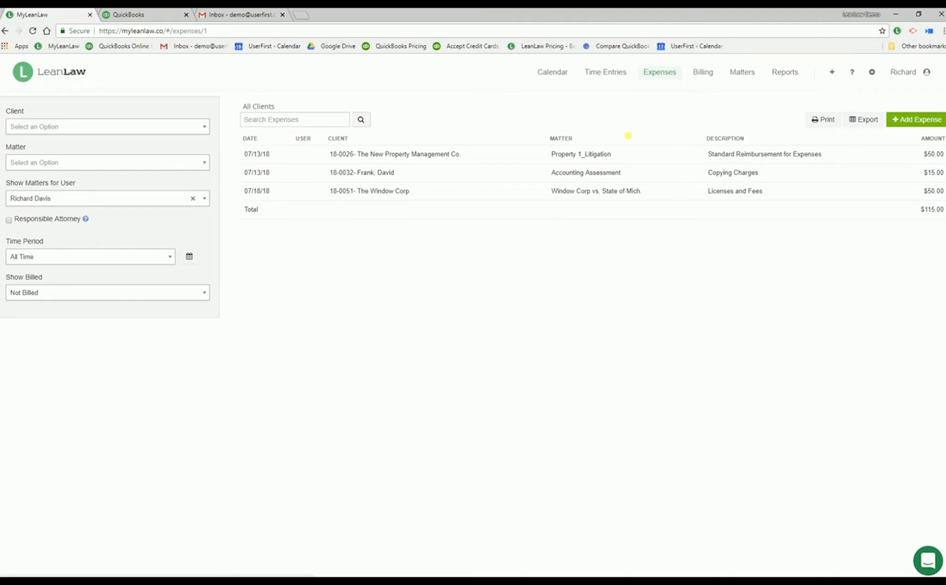
pyautogui.click(596, 196)
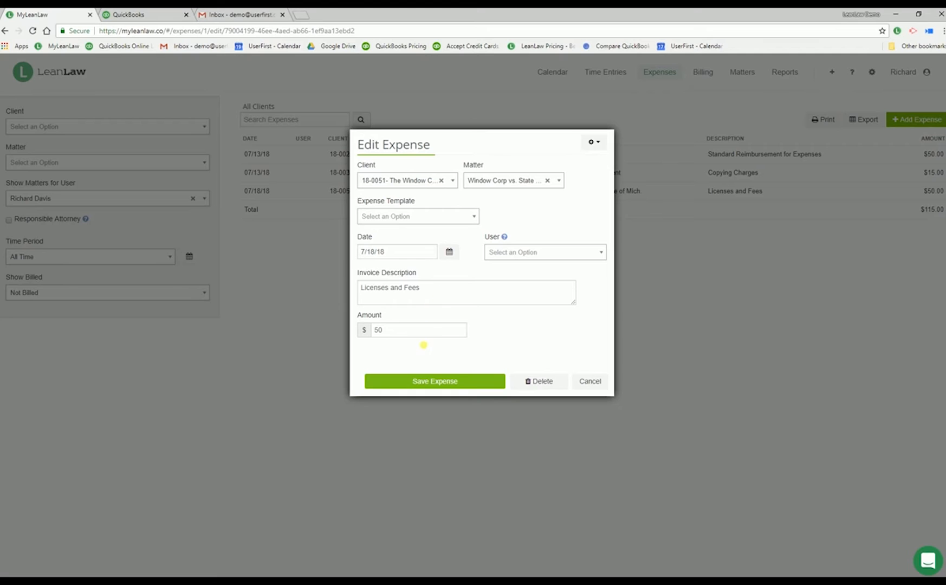
pyautogui.click(454, 381)
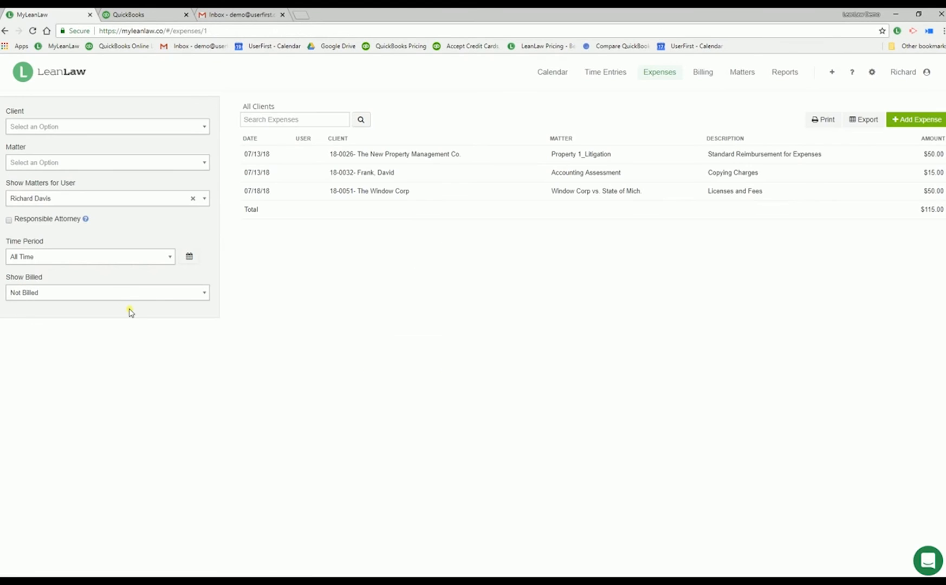
# Step: Show all expenses regardless of billed status, then view the invoice linked to a billed contingency matter expense and close it
pyautogui.click(121, 295)
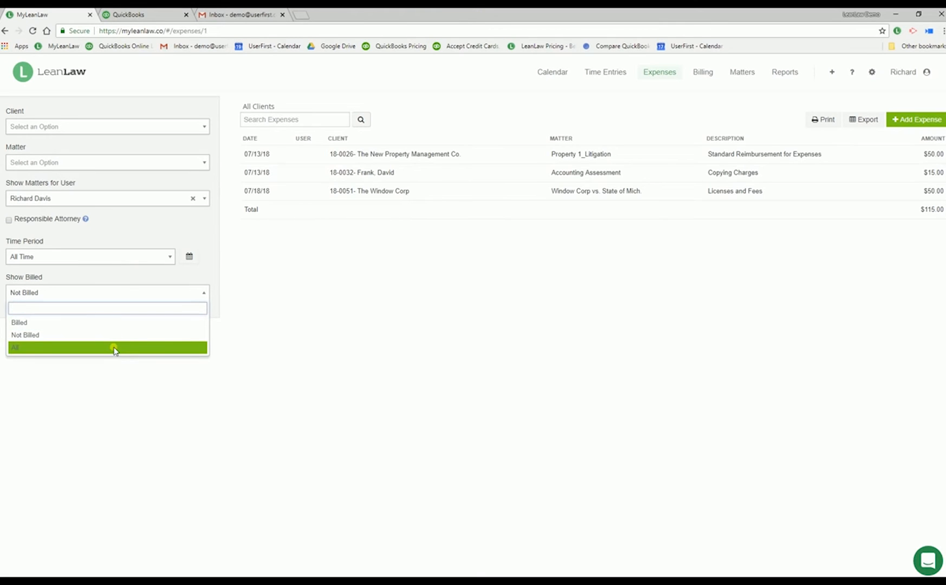
pyautogui.click(116, 349)
pyautogui.click(373, 211)
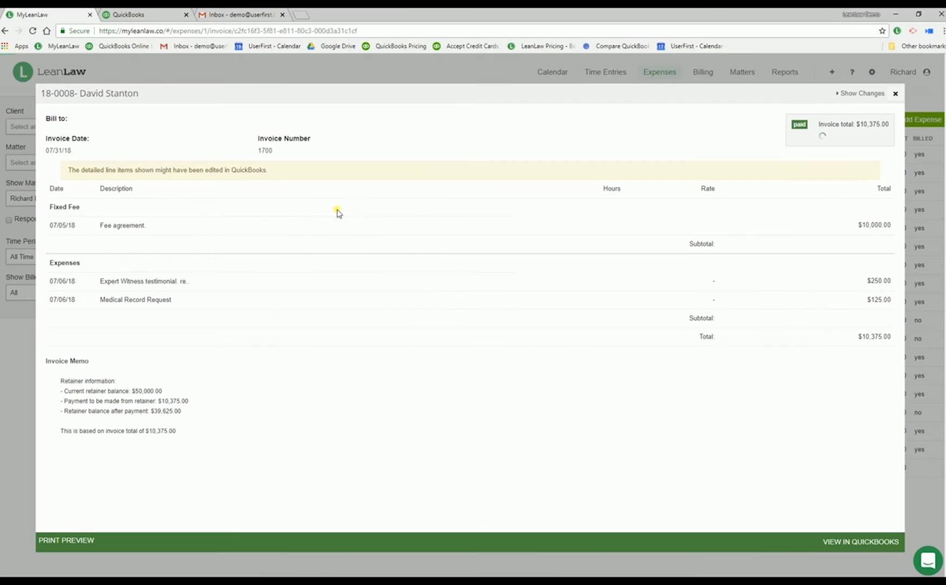
pyautogui.moveTo(276, 156); pyautogui.dragTo(260, 157)
pyautogui.click(856, 543)
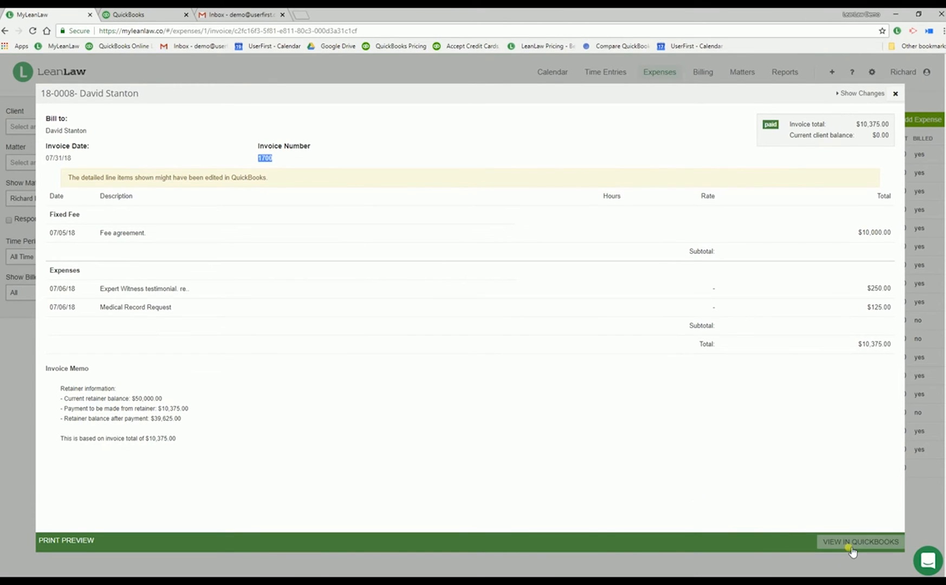
pyautogui.click(896, 93)
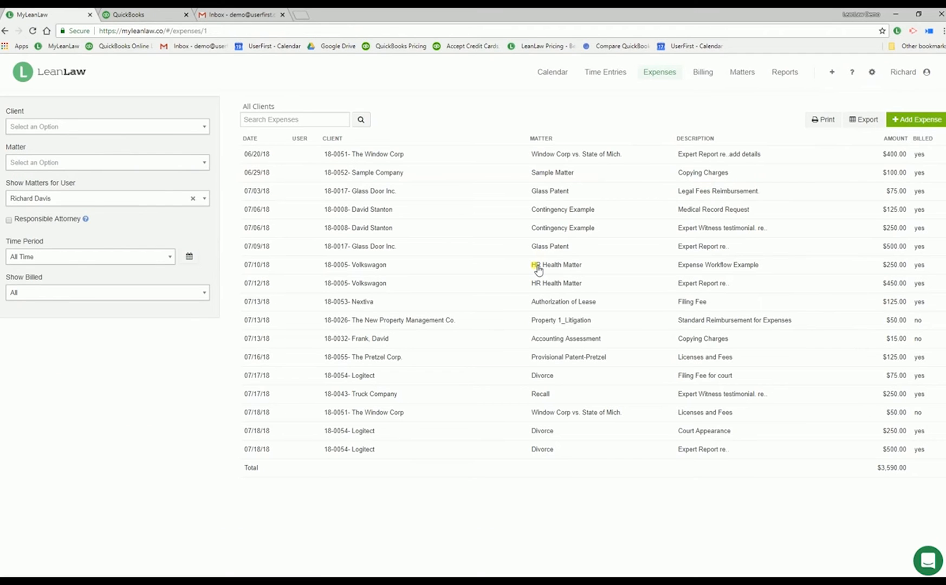
# Step: Review the billing area's Ready to Bill, open and paid invoice lists
pyautogui.click(704, 72)
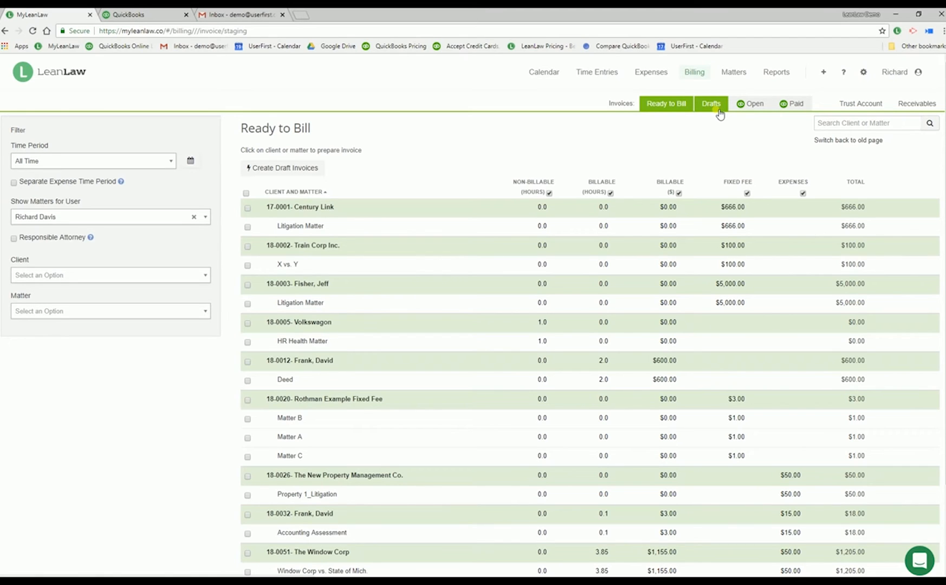
pyautogui.click(750, 107)
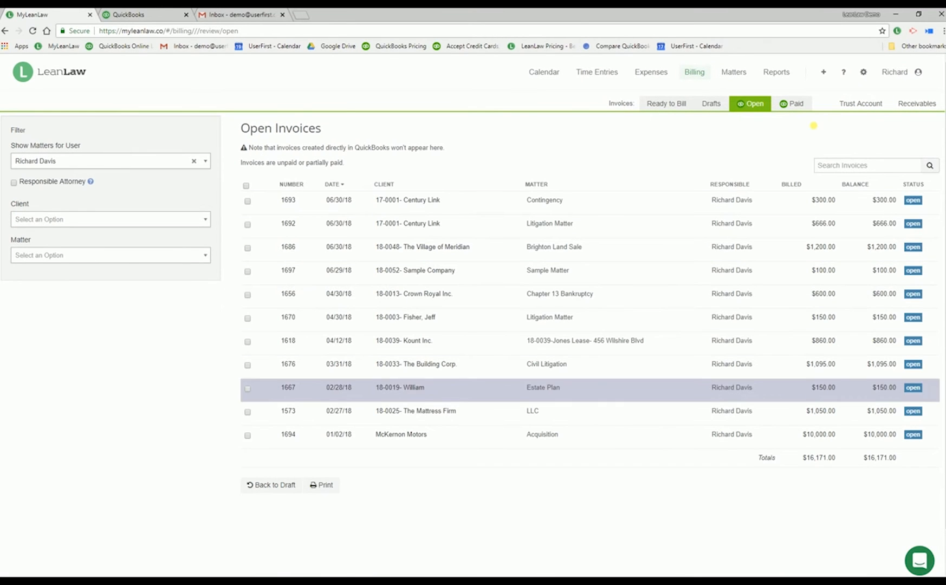
pyautogui.click(787, 104)
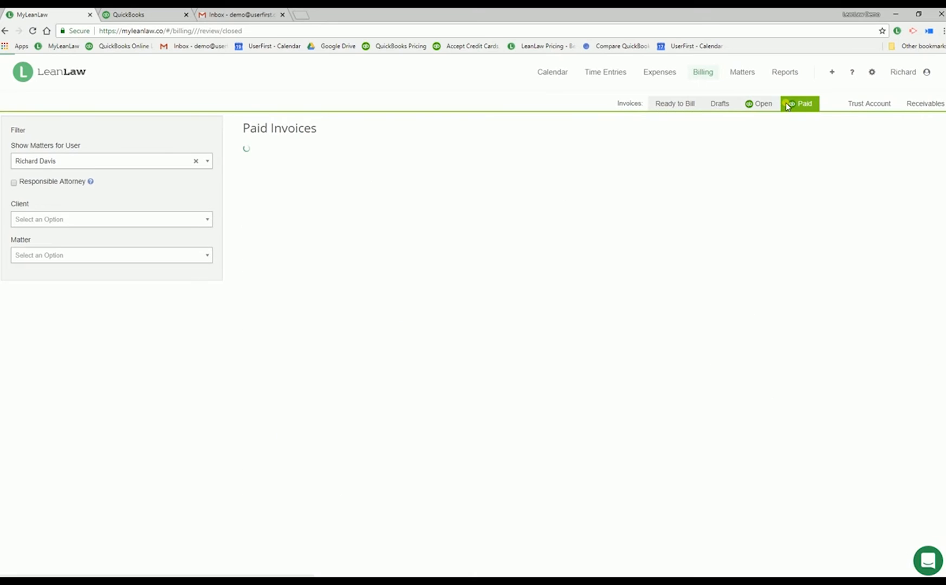
# Step: Search the trust account clients for "win", open The Window Corp and load its trust transactions
pyautogui.click(863, 104)
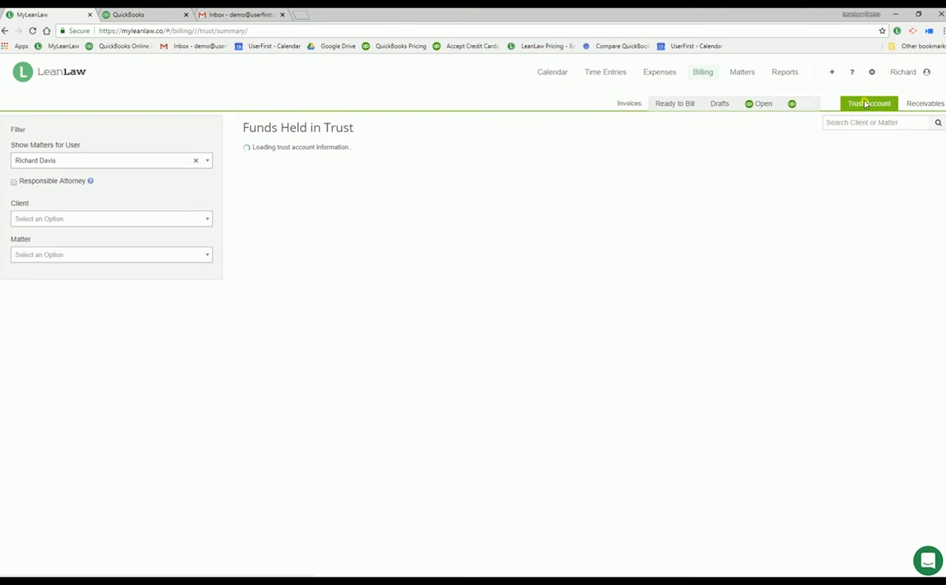
pyautogui.click(873, 124)
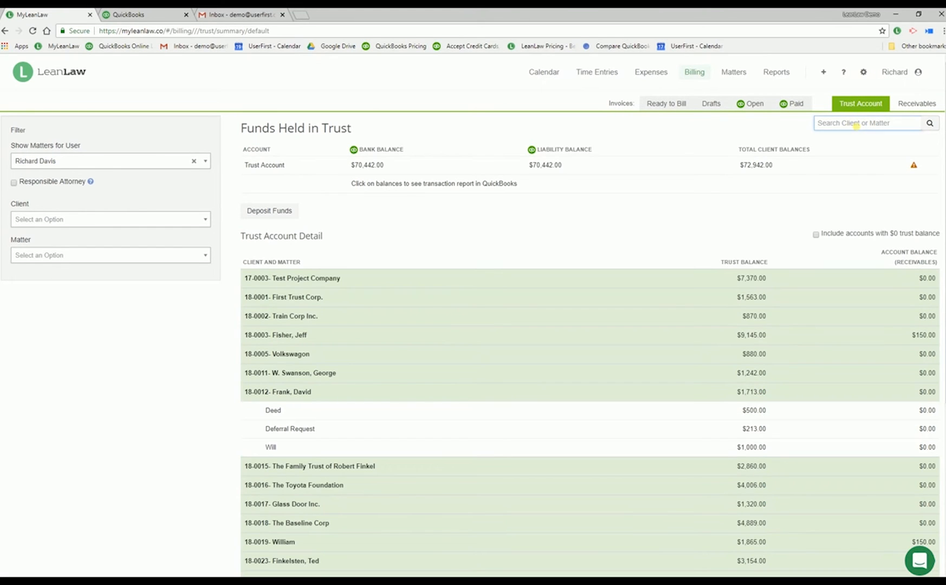
pyautogui.write('win')
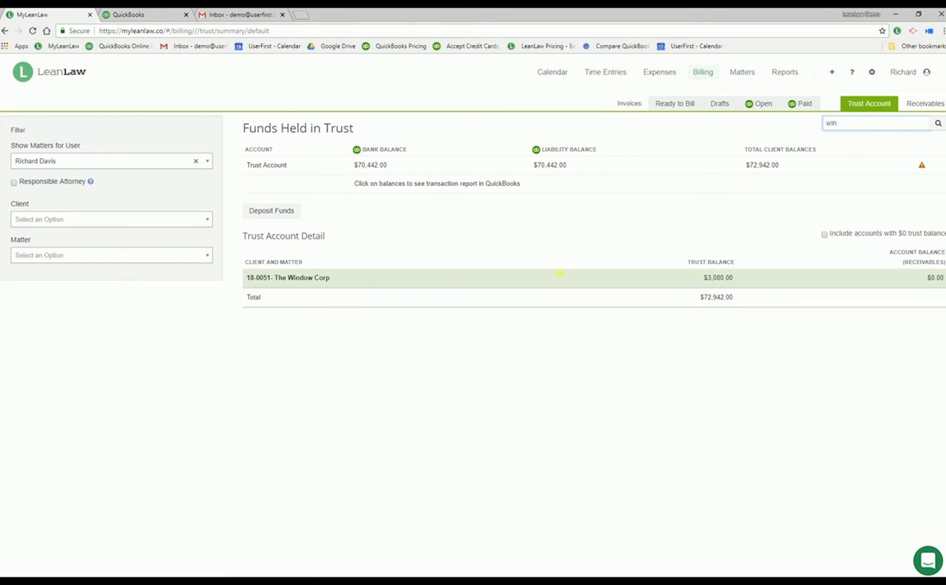
pyautogui.click(486, 275)
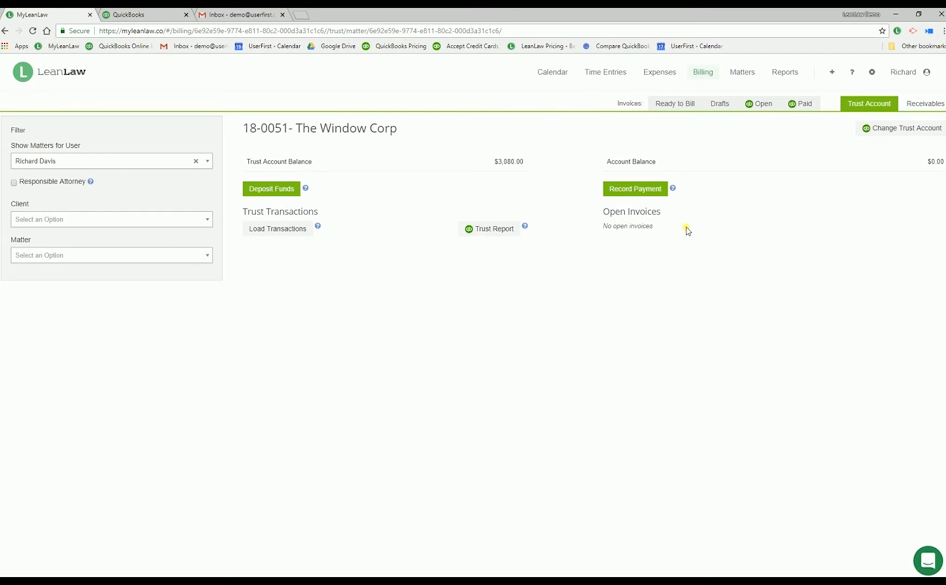
pyautogui.click(277, 234)
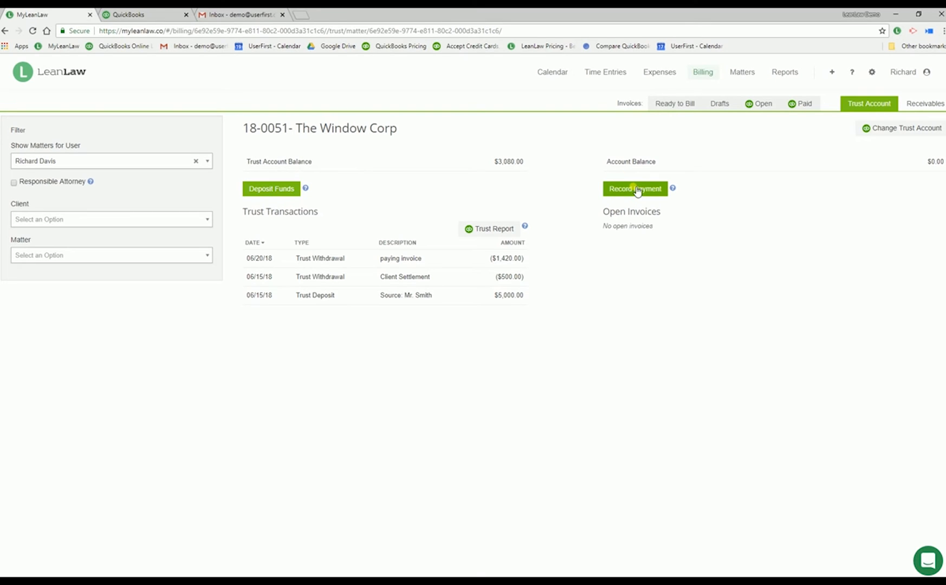
# Step: Create a draft invoice for the Window Corp vs. State of Mich. matter from the Ready to Bill list
pyautogui.click(676, 107)
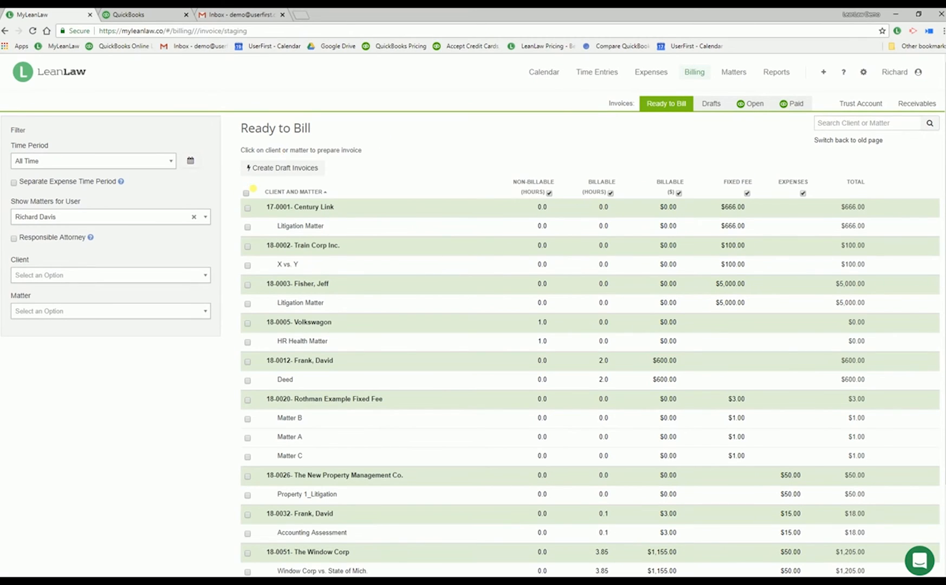
pyautogui.click(248, 194)
pyautogui.click(247, 194)
pyautogui.scroll(-2, 278, 553)
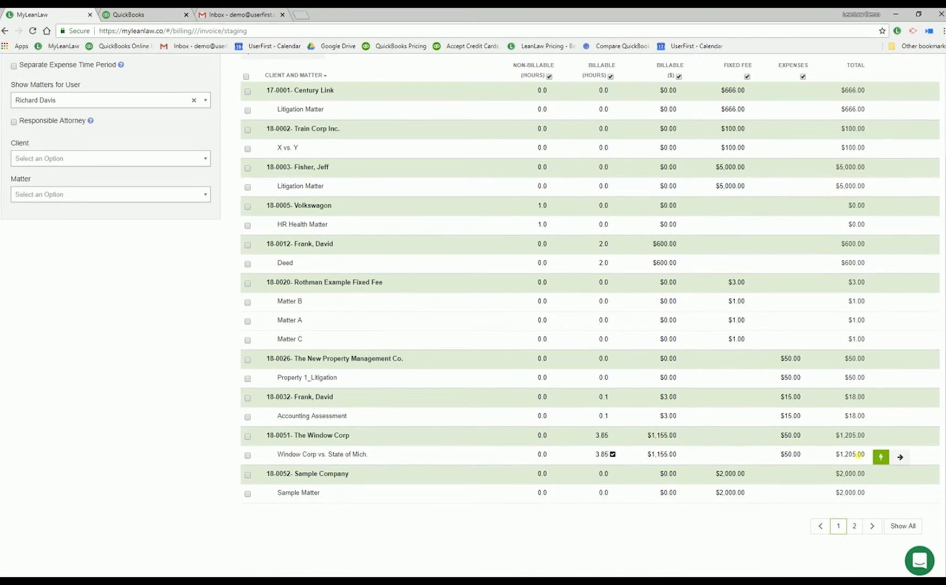
pyautogui.click(881, 456)
pyautogui.click(883, 457)
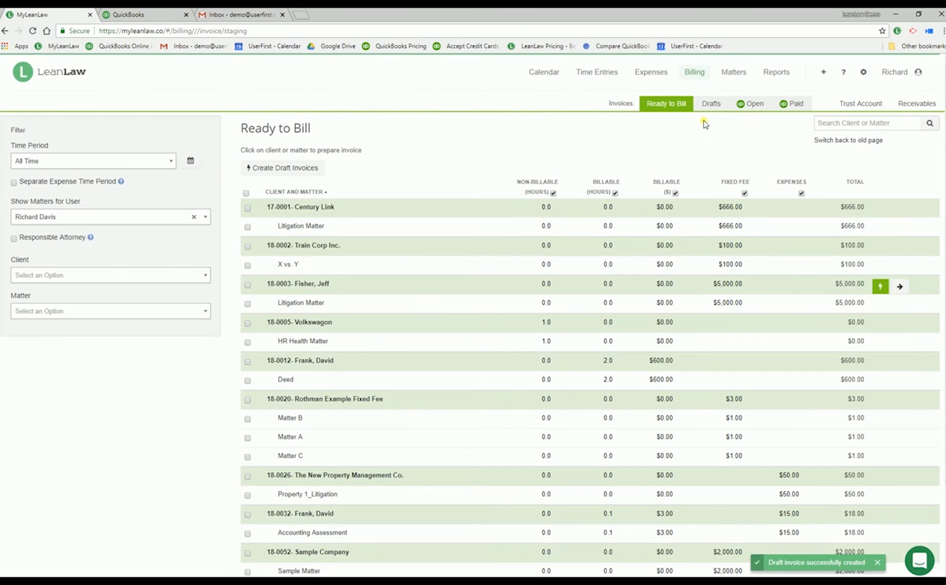
# Step: Open The Window Corp's draft invoice and examine the retainer information in its memo
pyautogui.click(709, 104)
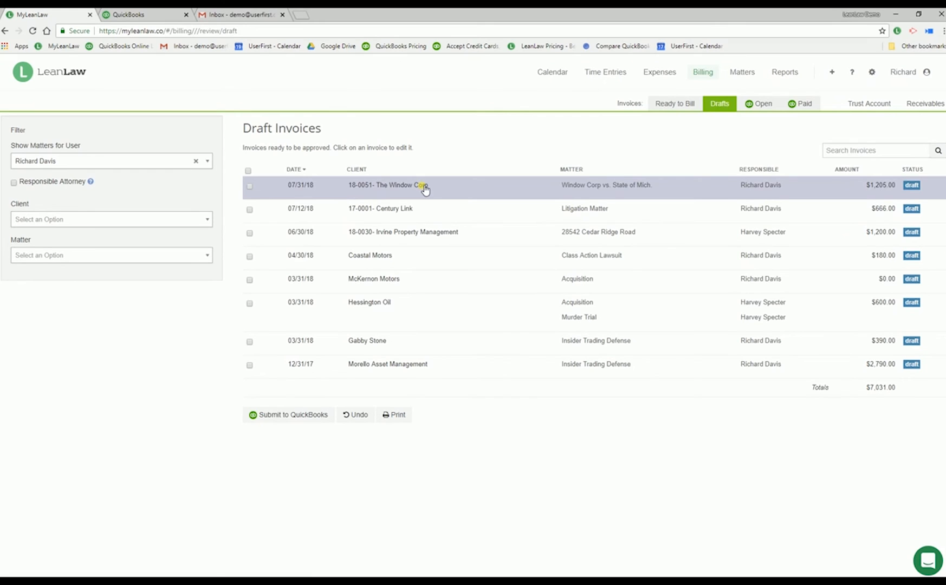
pyautogui.click(424, 187)
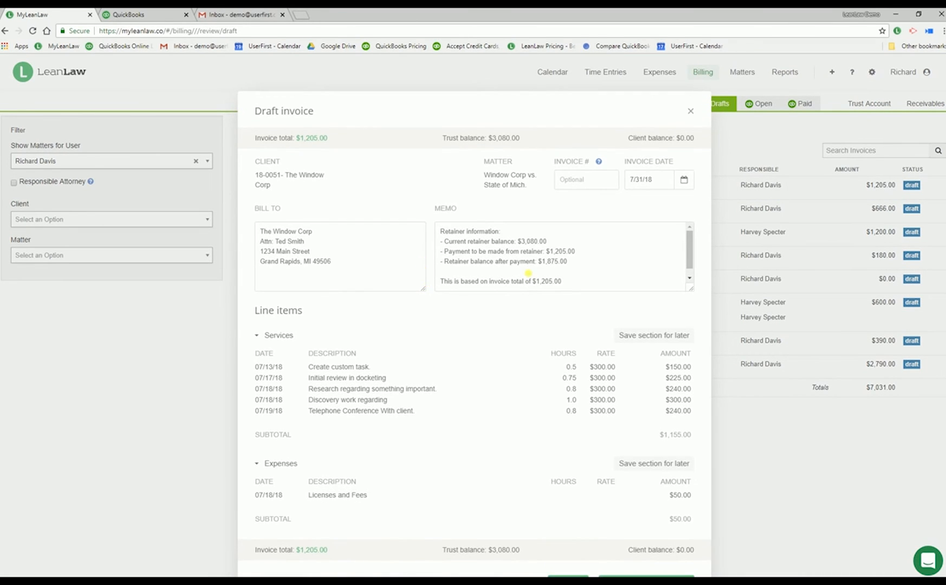
pyautogui.moveTo(571, 282); pyautogui.dragTo(451, 238)
pyautogui.click(493, 254)
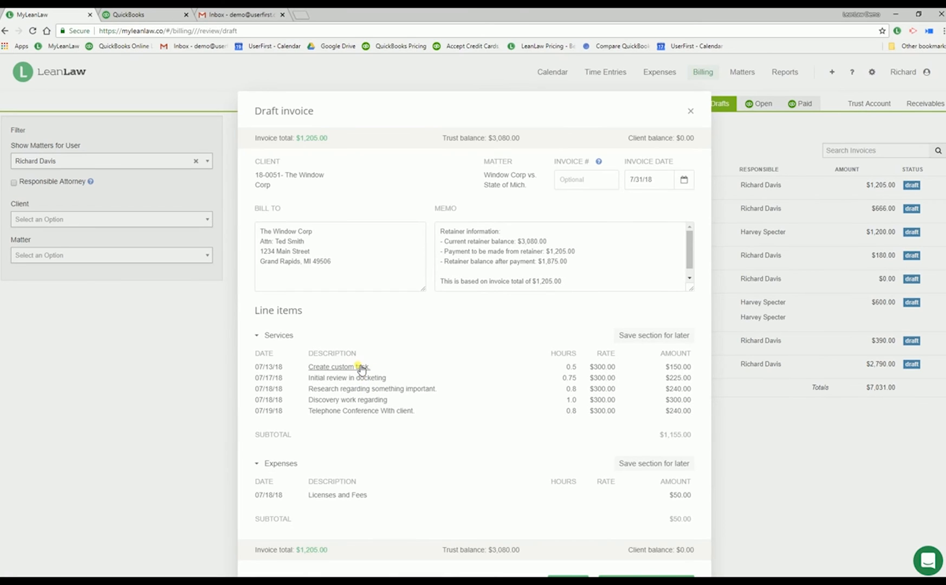
# Step: View the edit form of the "Create custom task." service line item and cancel it
pyautogui.click(359, 369)
pyautogui.click(384, 322)
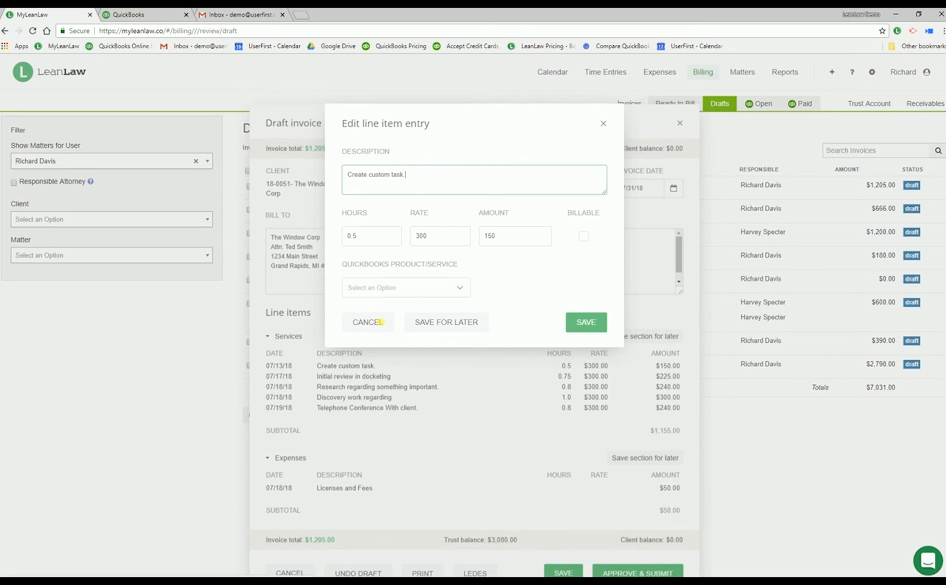
pyautogui.click(665, 343)
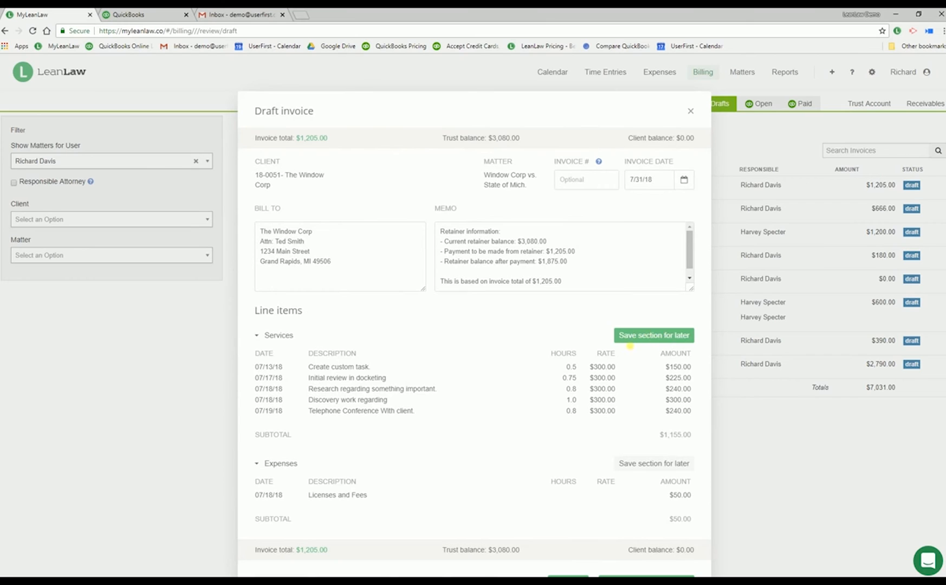
# Step: Approve The Window Corp's draft invoice and submit it to QuickBooks
pyautogui.scroll(-2, 624, 407)
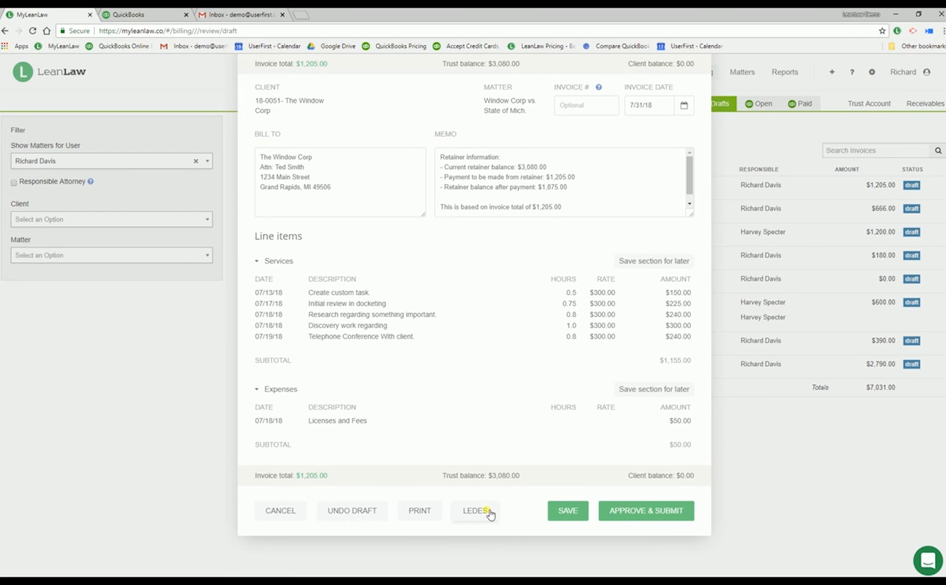
pyautogui.click(640, 511)
pyautogui.click(579, 177)
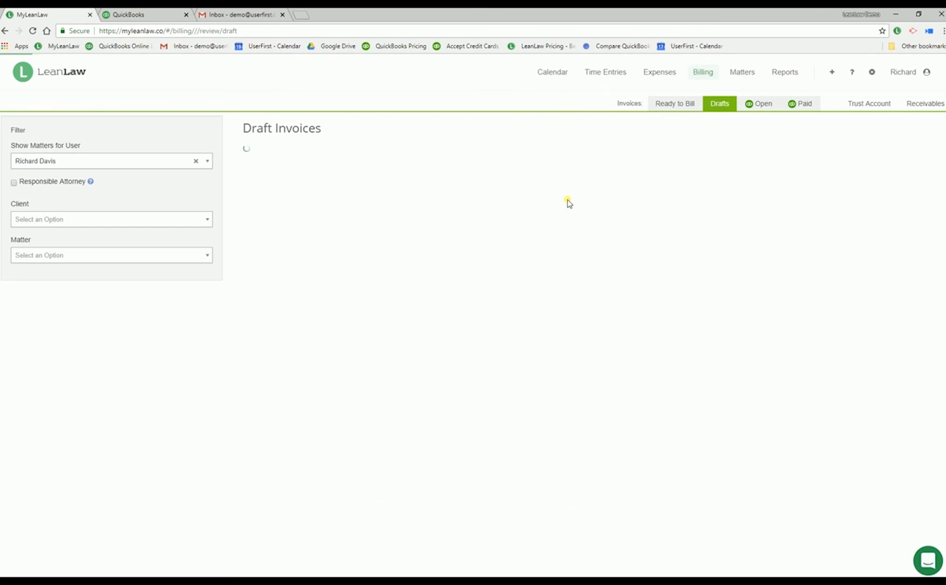
pyautogui.click(248, 171)
pyautogui.click(248, 171)
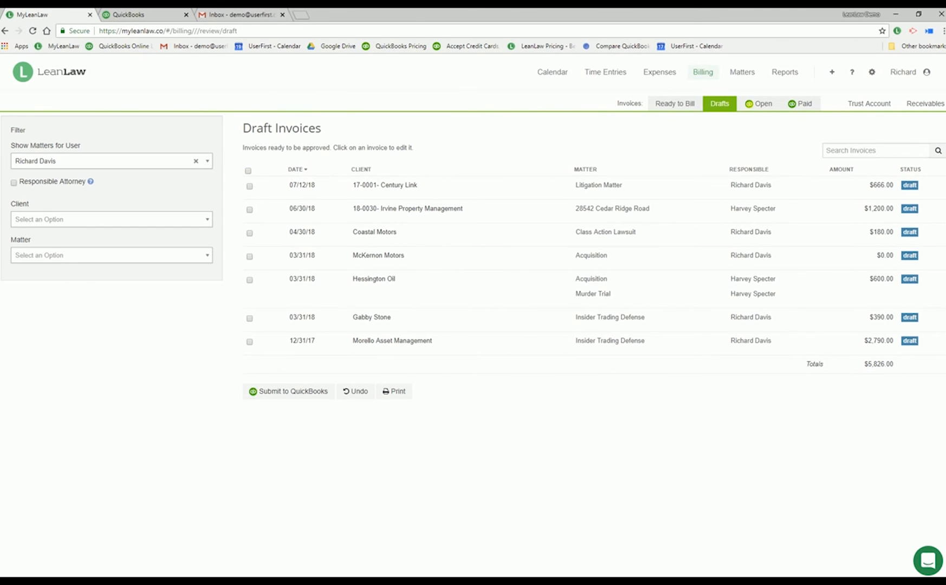
# Step: Open The Window Corp's submitted invoice from the open invoices and examine its details and available actions
pyautogui.click(758, 103)
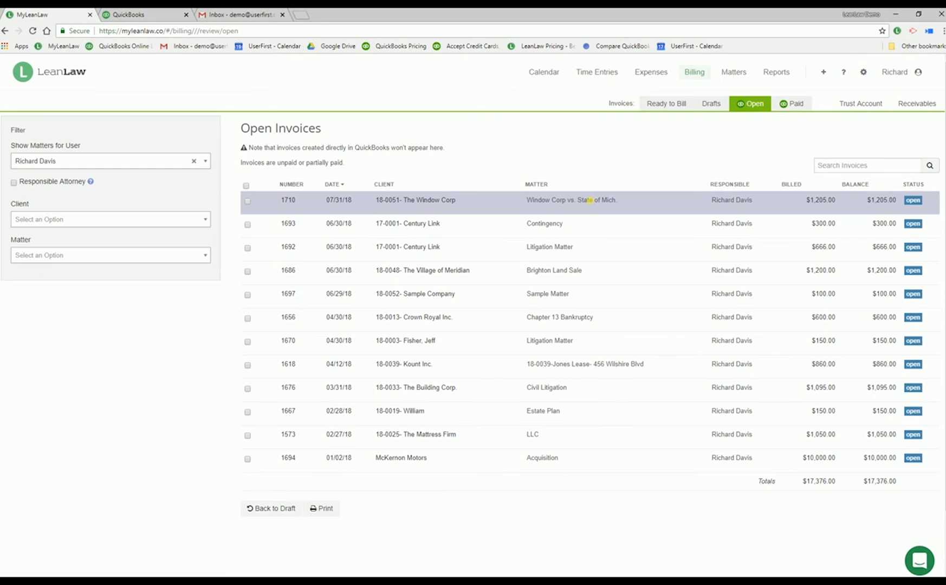
pyautogui.click(594, 202)
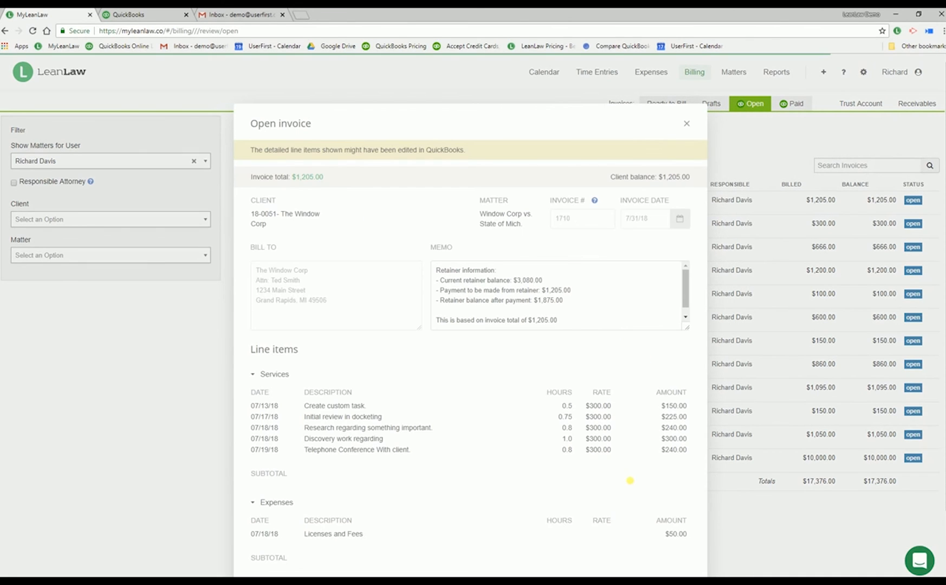
pyautogui.scroll(-2, 636, 503)
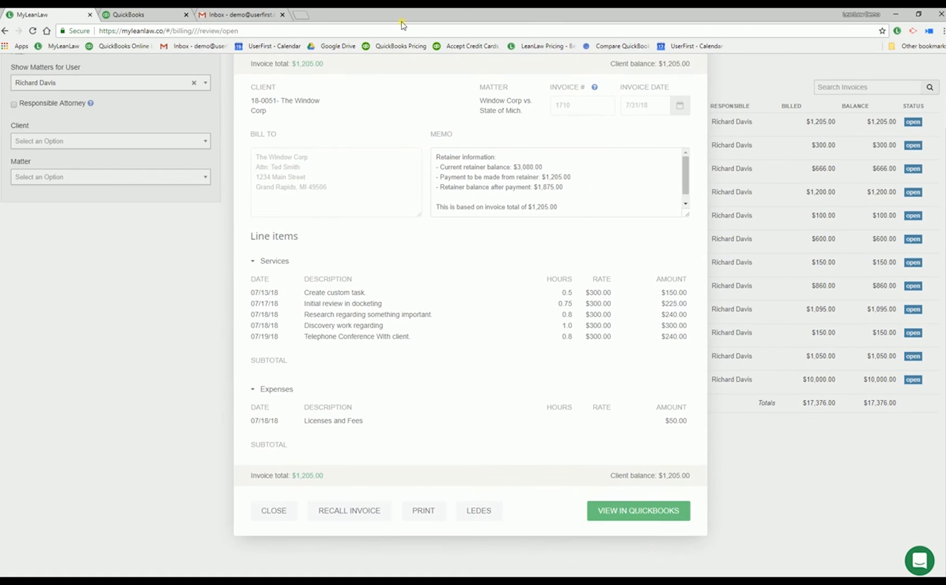
# Step: Switch to QuickBooks, open The Window Corp's invoice from the sales transactions and check its Matter field
pyautogui.click(128, 15)
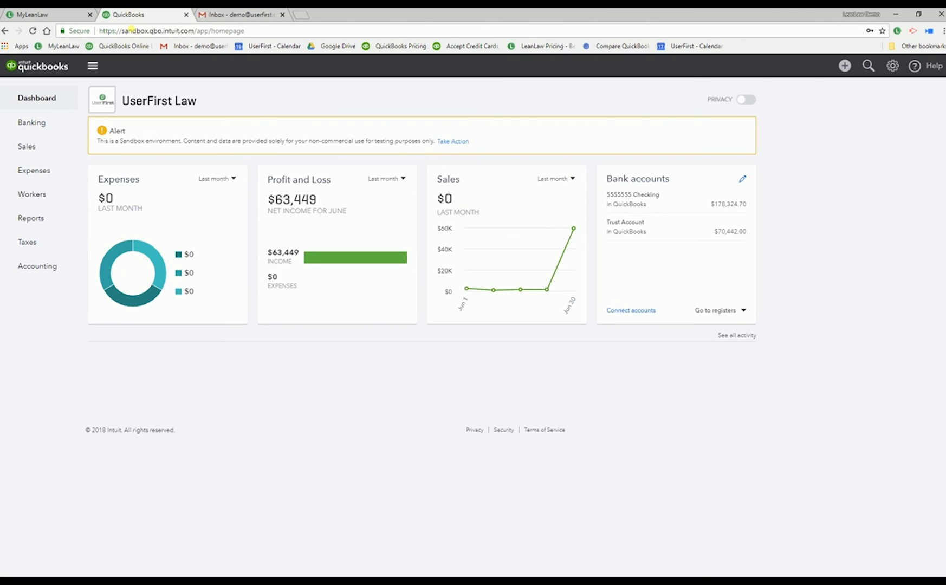
pyautogui.click(41, 148)
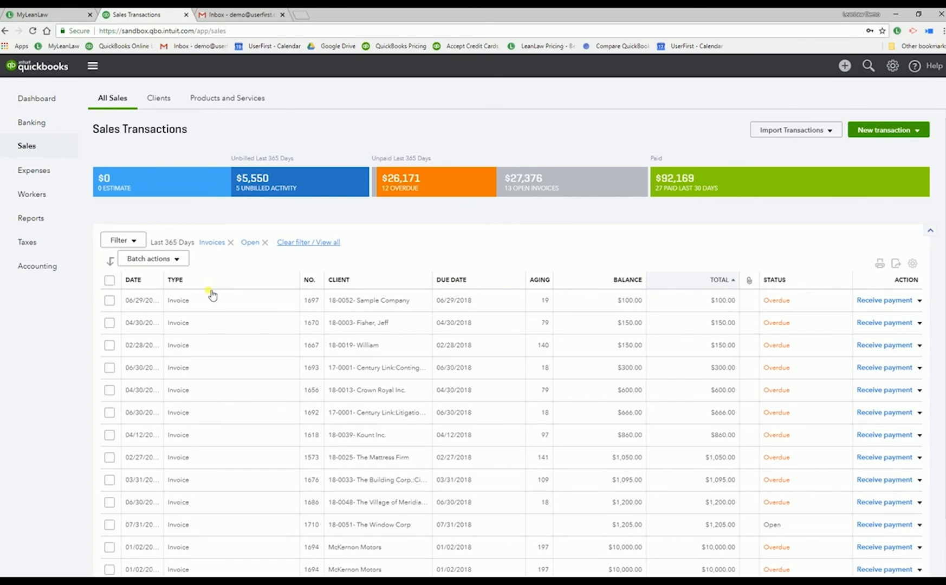
pyautogui.click(404, 527)
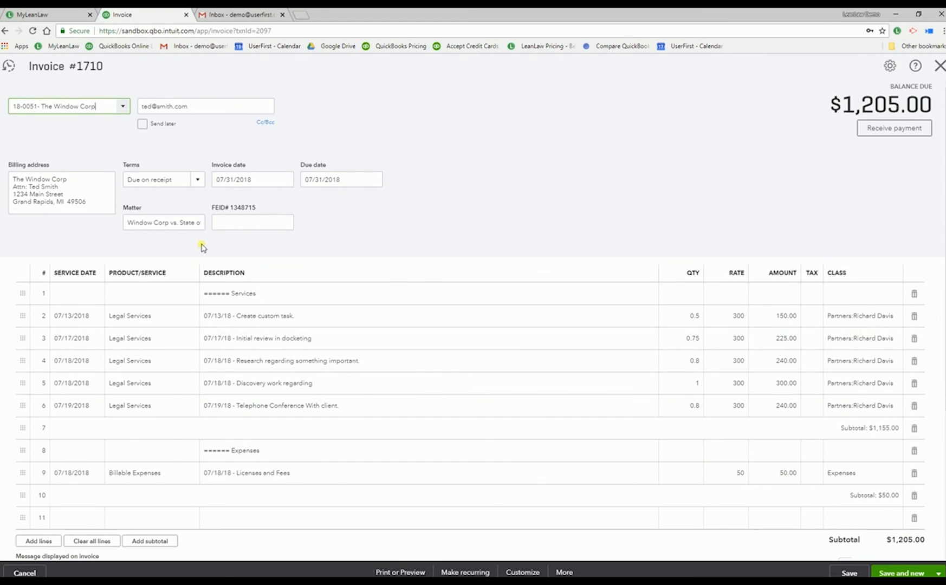
pyautogui.click(160, 226)
# Step: Return to the LeanLaw website and close The Window Corp's open invoice
pyautogui.click(52, 15)
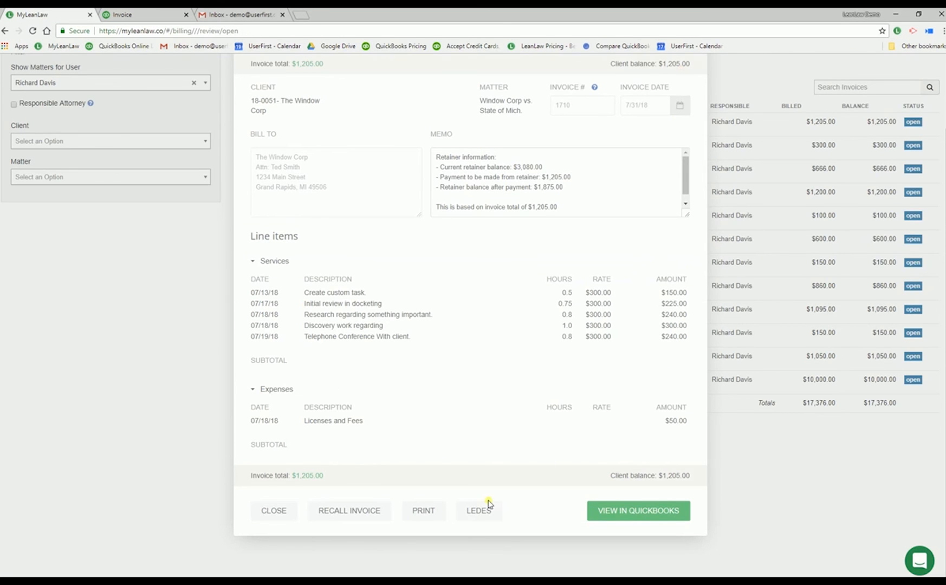
pyautogui.click(291, 510)
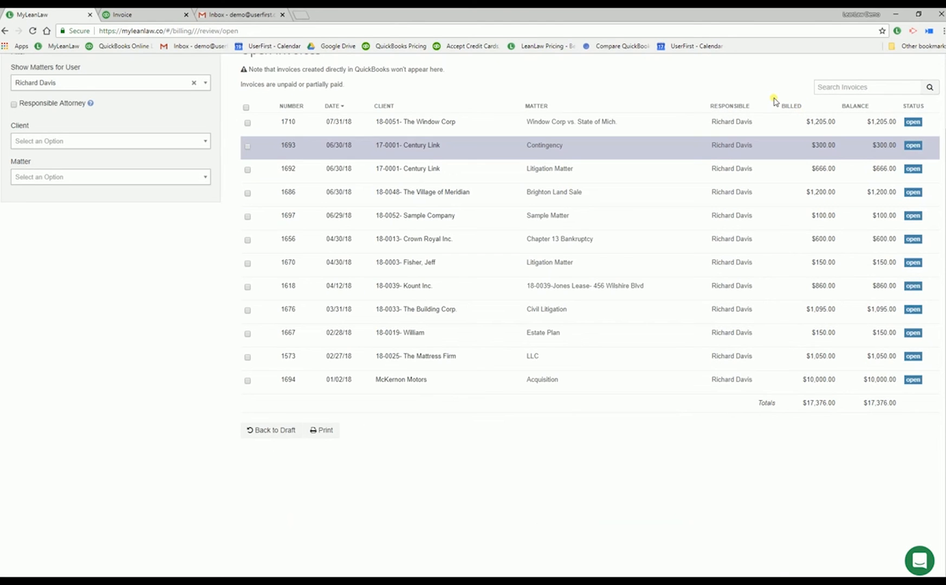
pyautogui.scroll(1, 769, 110)
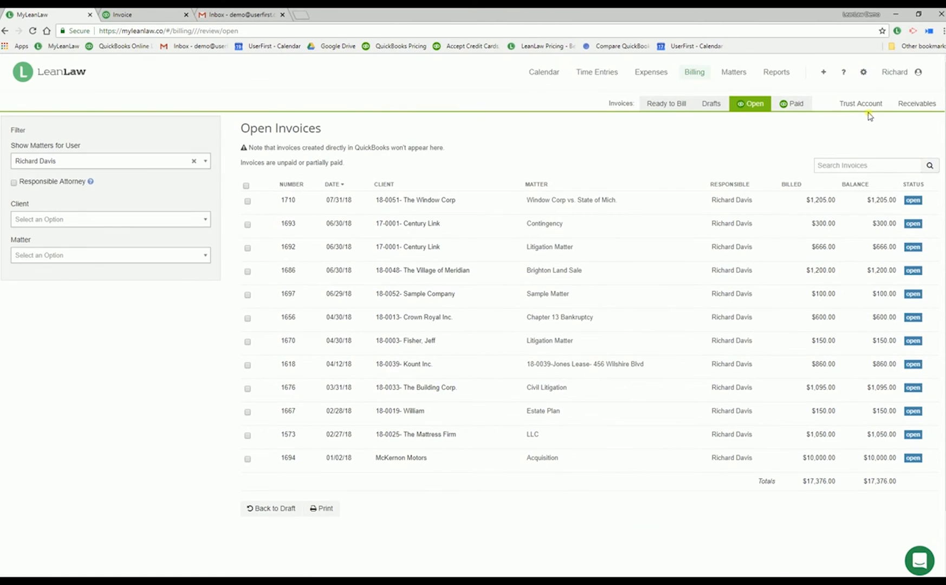
# Step: Search the funds held in trust for "win" to check The Window Corp's trust and receivables balances
pyautogui.click(869, 103)
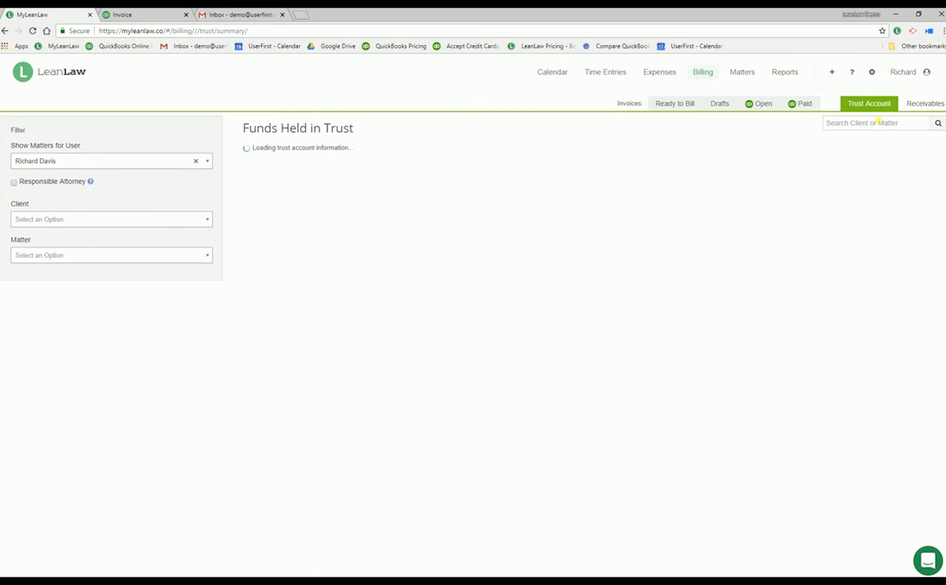
pyautogui.click(877, 125)
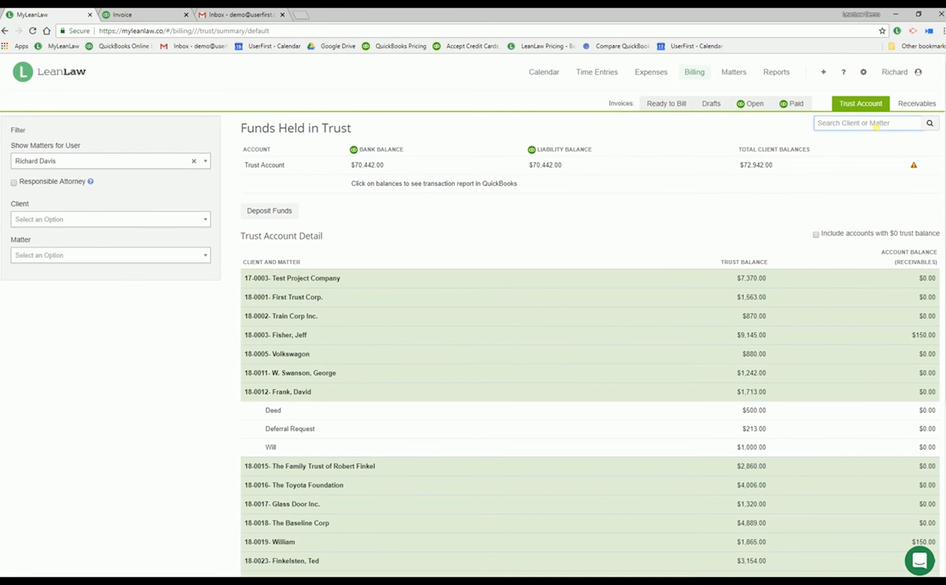
pyautogui.write('win')
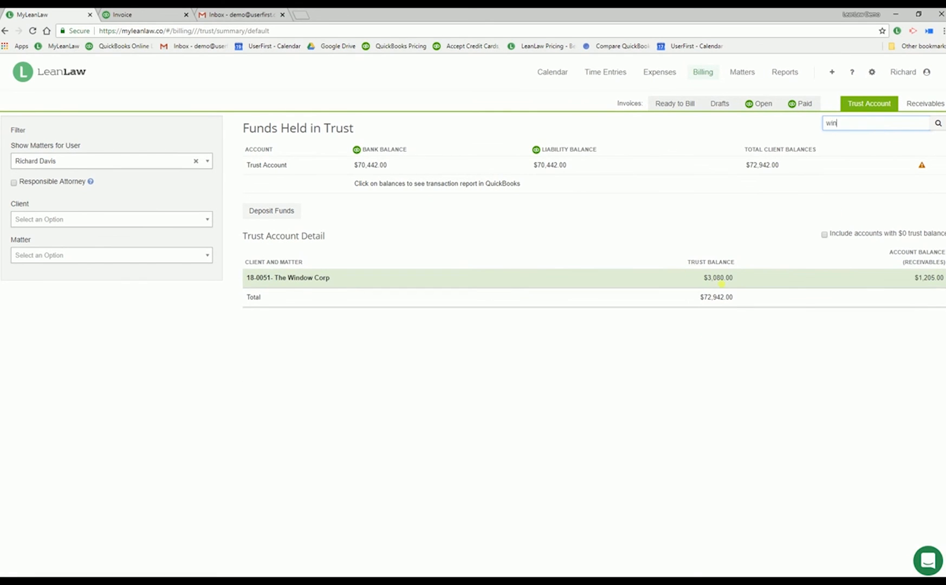
# Step: Open The Window Corp's trust account and record a $1,205 trust payment dated 7/18/18 toward its open invoice
pyautogui.click(721, 279)
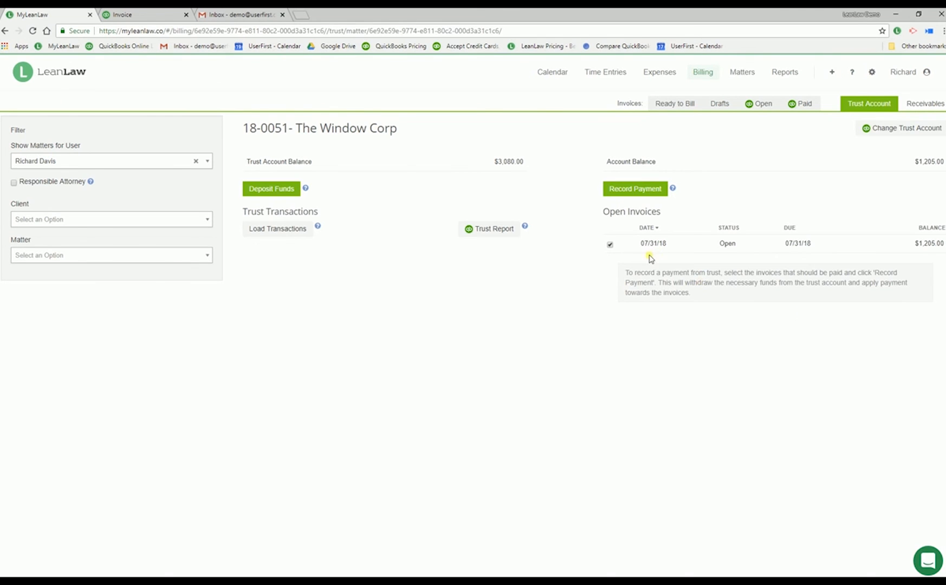
pyautogui.click(645, 190)
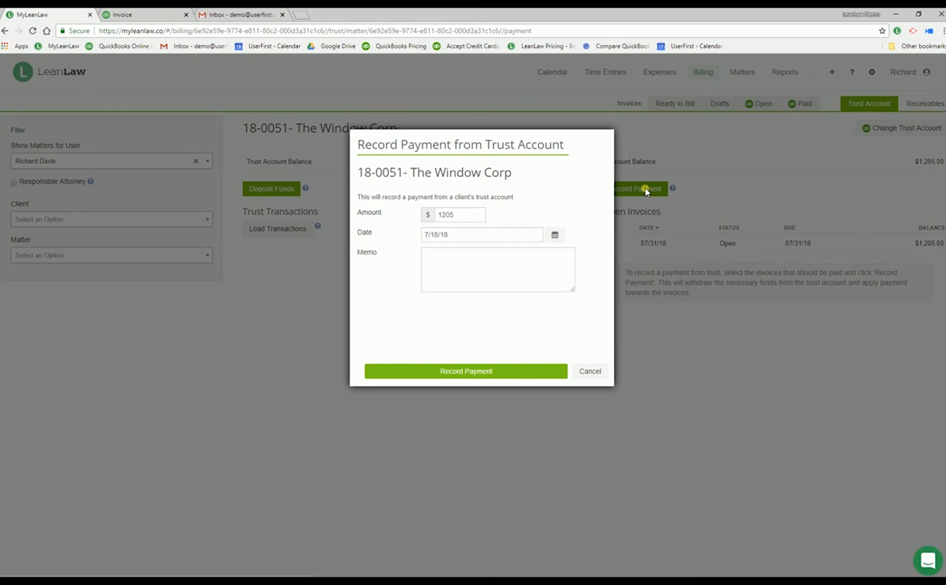
pyautogui.click(483, 374)
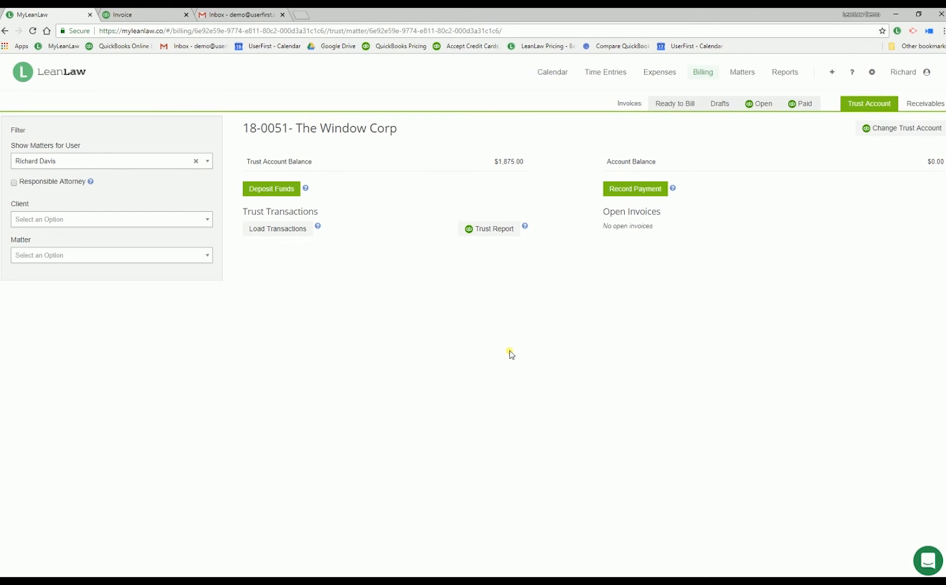
# Step: Switch to QuickBooks, reload The Window Corp's invoice and examine its print preview, including the account summary and retainer information
pyautogui.click(145, 14)
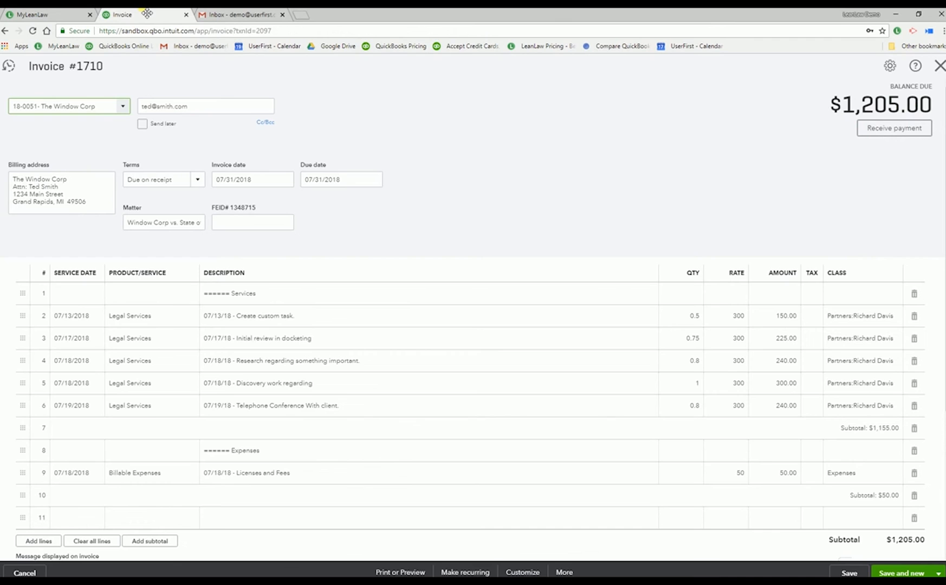
pyautogui.click(32, 32)
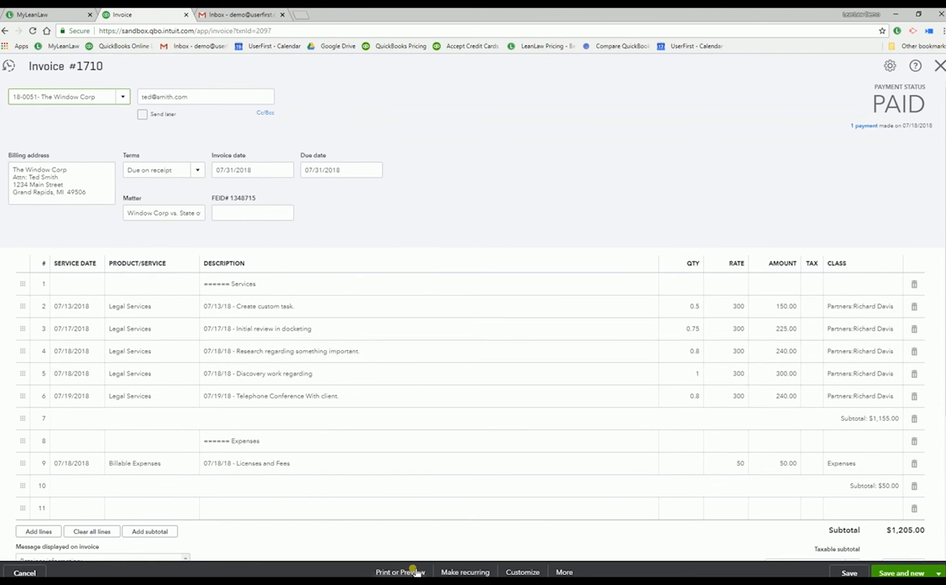
pyautogui.click(415, 572)
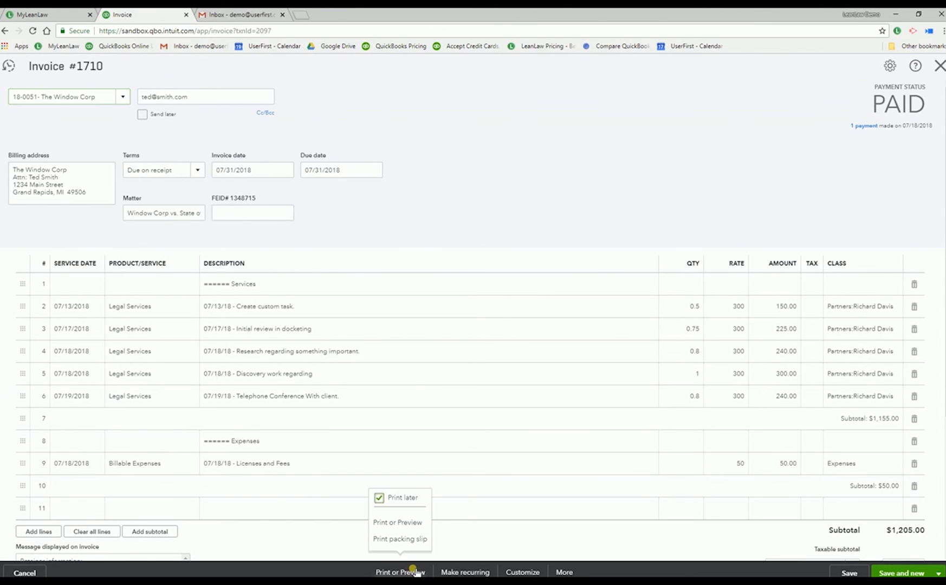
pyautogui.click(414, 525)
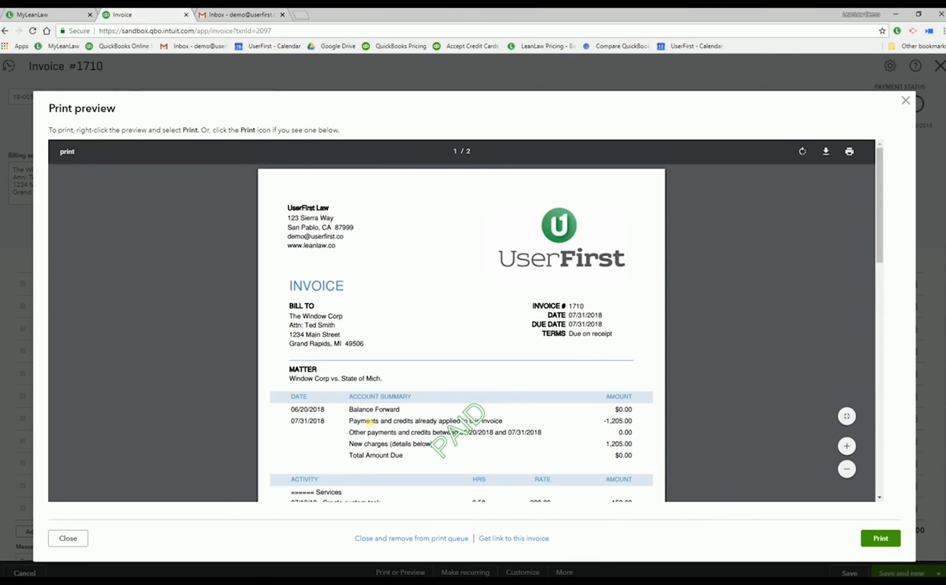
pyautogui.scroll(-3, 366, 420)
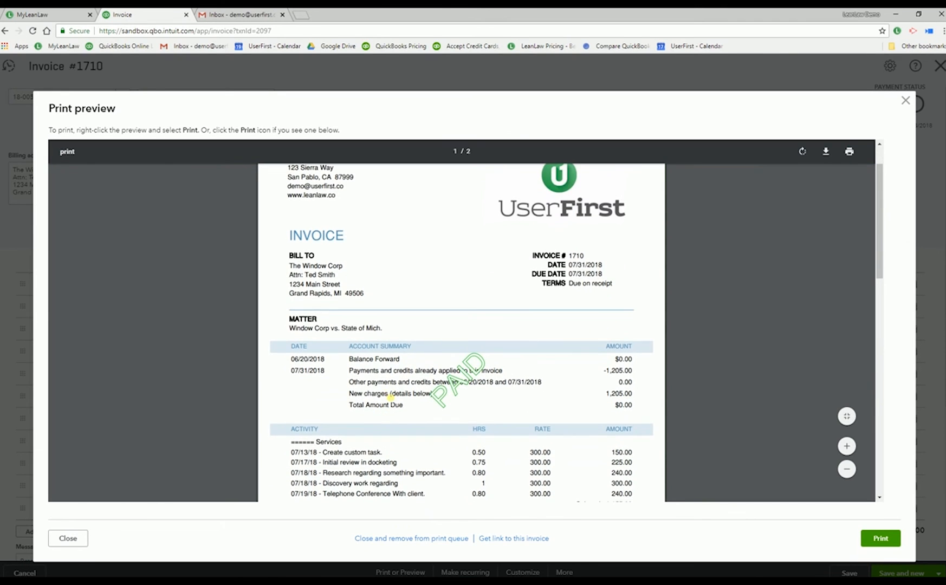
pyautogui.scroll(-5, 390, 398)
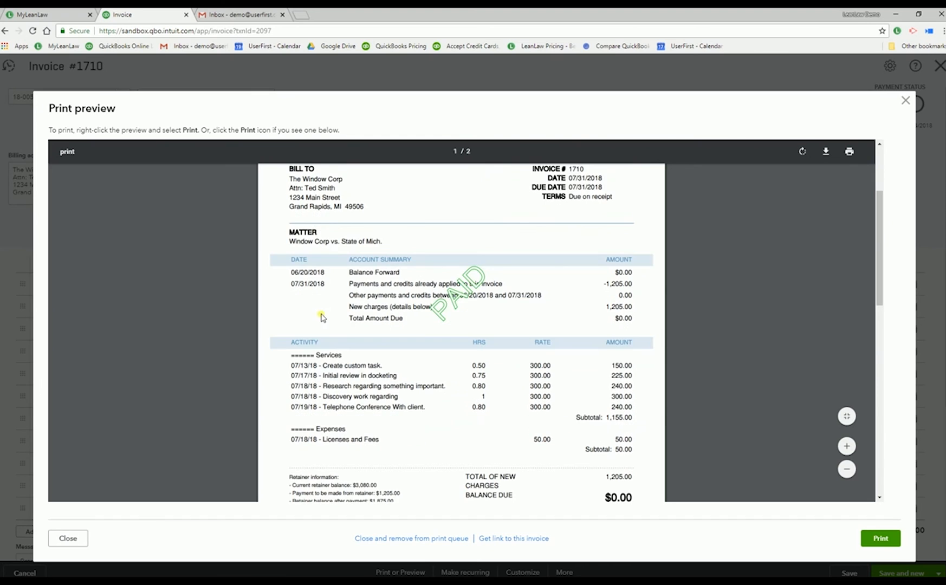
pyautogui.scroll(-2, 358, 412)
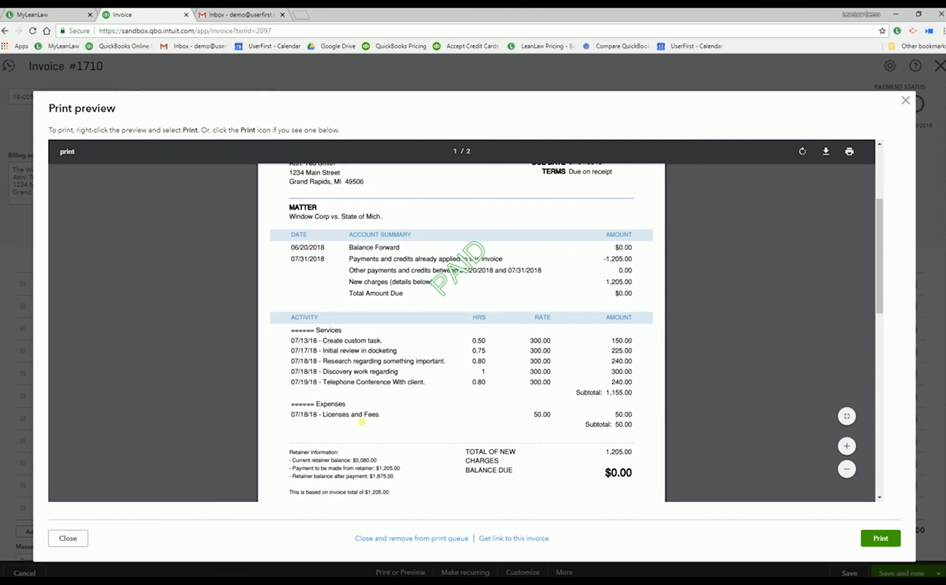
pyautogui.moveTo(291, 460); pyautogui.dragTo(401, 469)
# Step: Close the print preview and The Window Corp's invoice, and return to the LeanLaw website
pyautogui.click(908, 102)
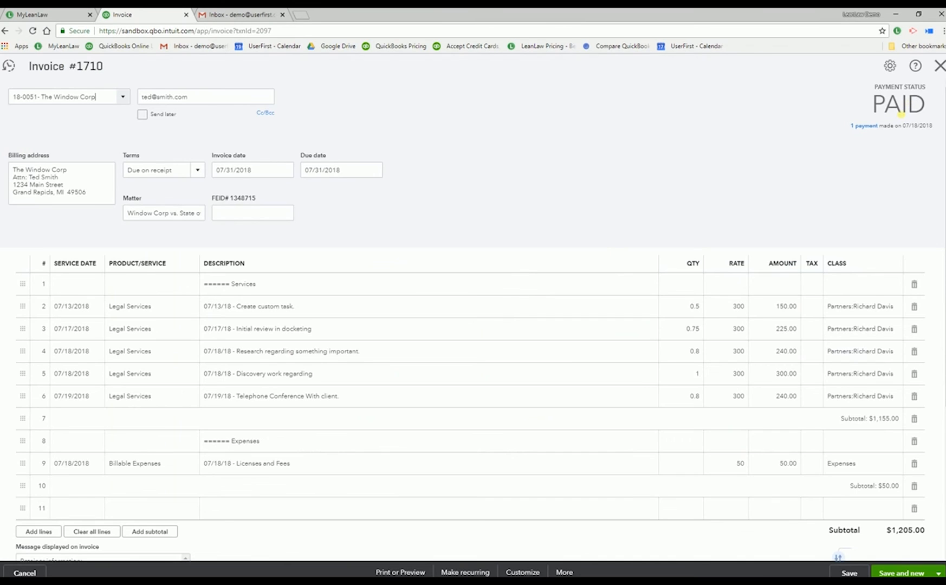
pyautogui.click(939, 66)
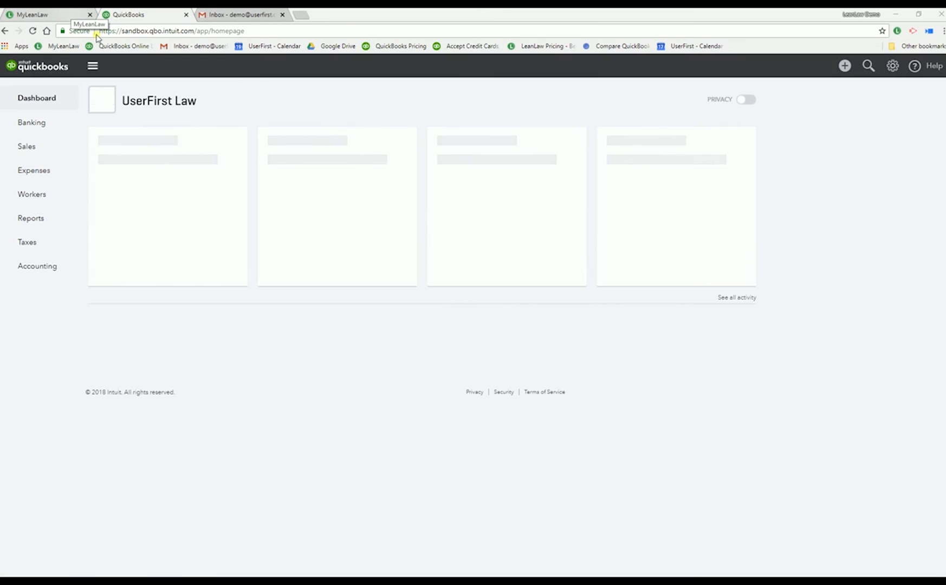
pyautogui.click(77, 15)
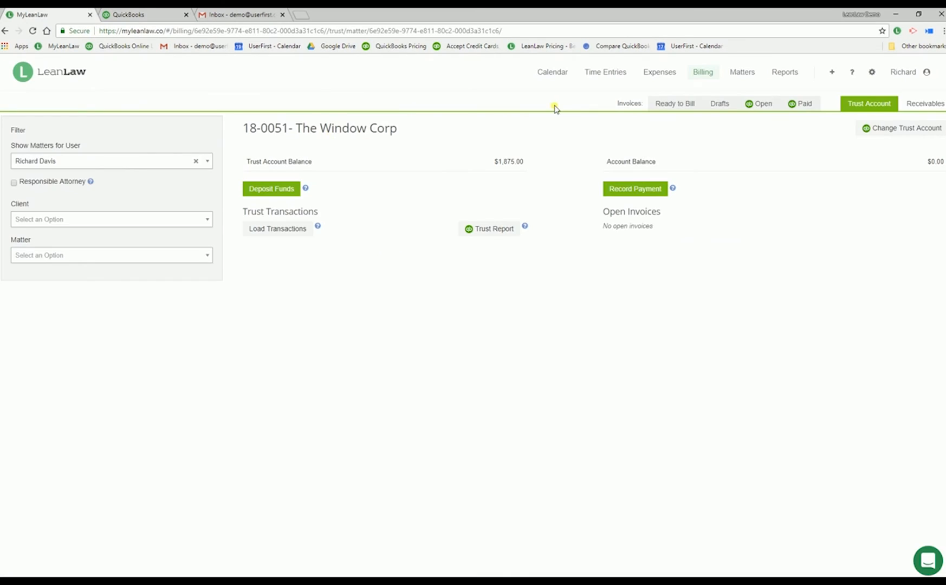